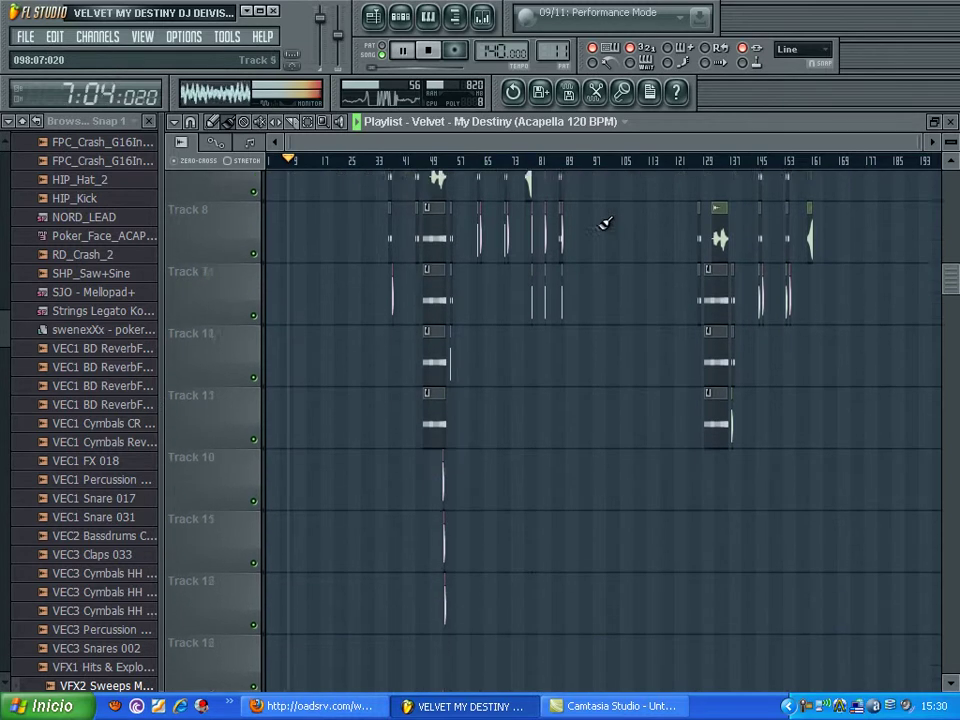
Open the Pattern 4 clip near the song's beginning and examine its reFX Nexus #3 notes in the piano roll.
scroll(606, 222, up, 10)
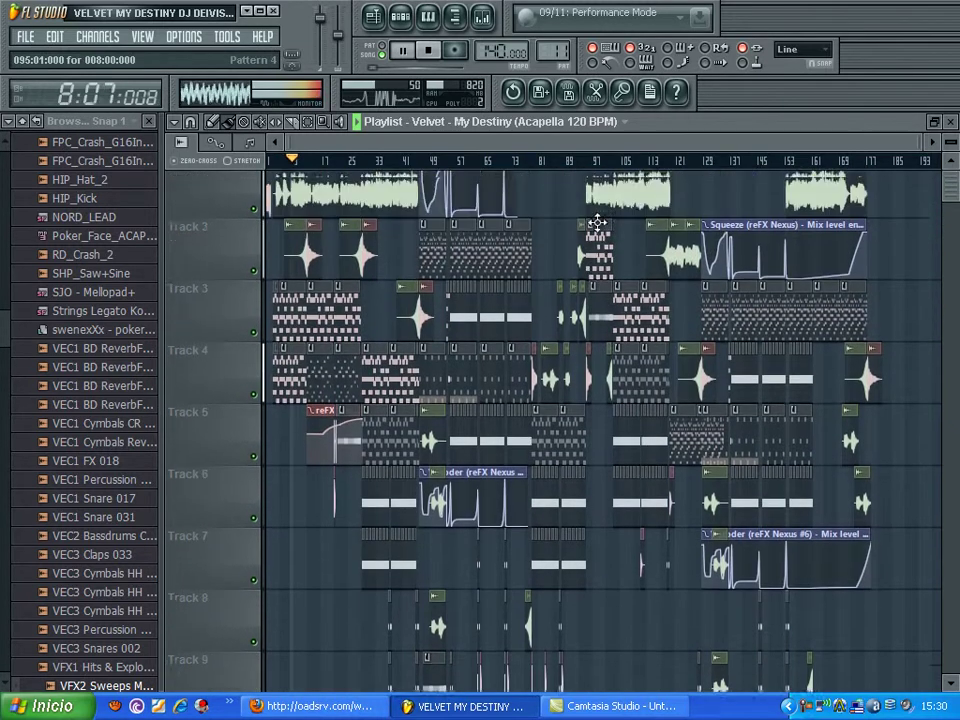
drag(920, 142, 453, 192)
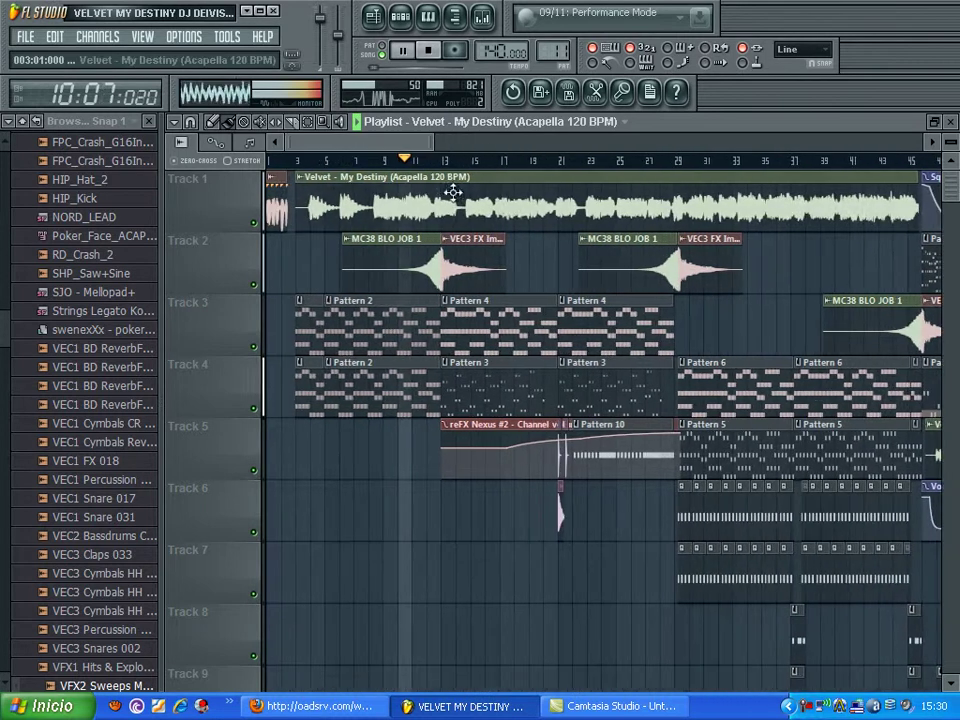
double_click(490, 332)
drag(524, 143, 838, 145)
drag(528, 147, 424, 148)
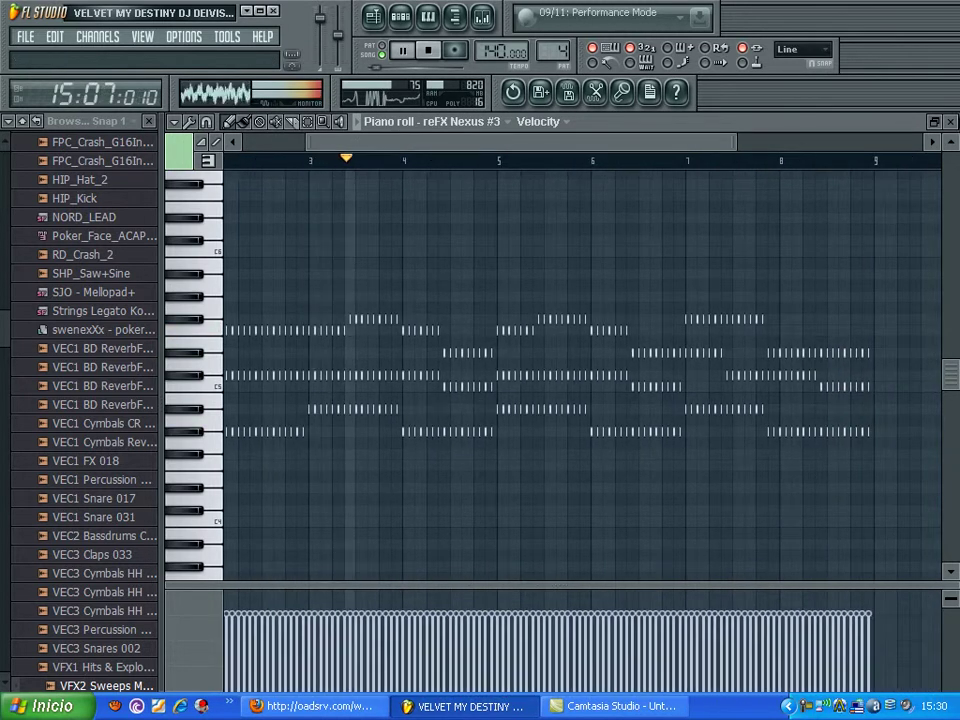
click(950, 121)
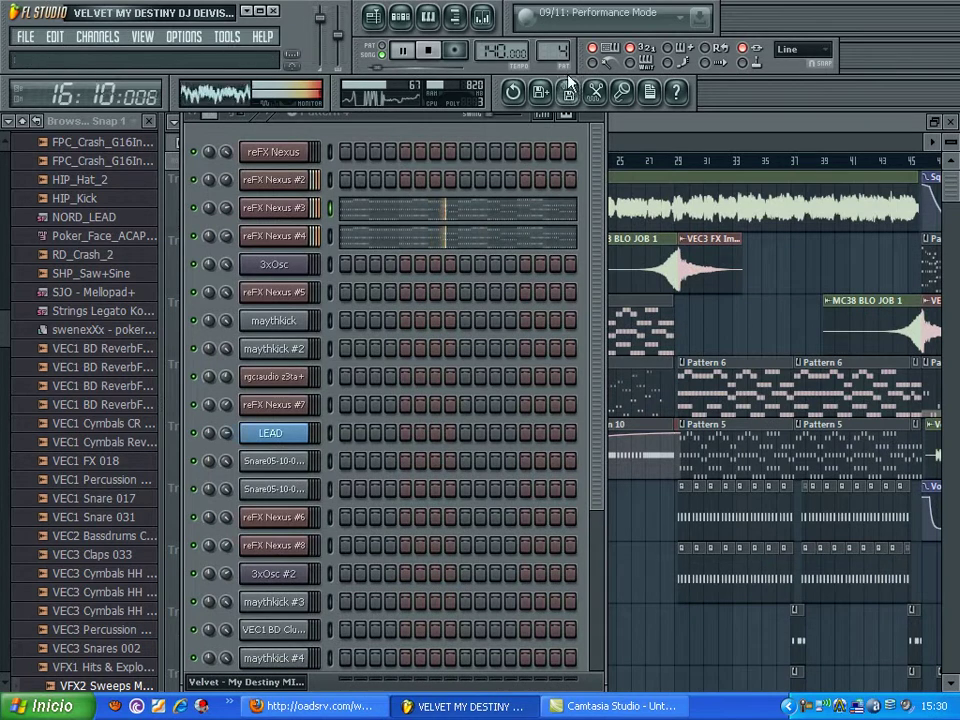
Switch to pattern 3 and examine its reFX Nexus #2 notes in the piano roll.
drag(554, 52, 554, 60)
click(473, 188)
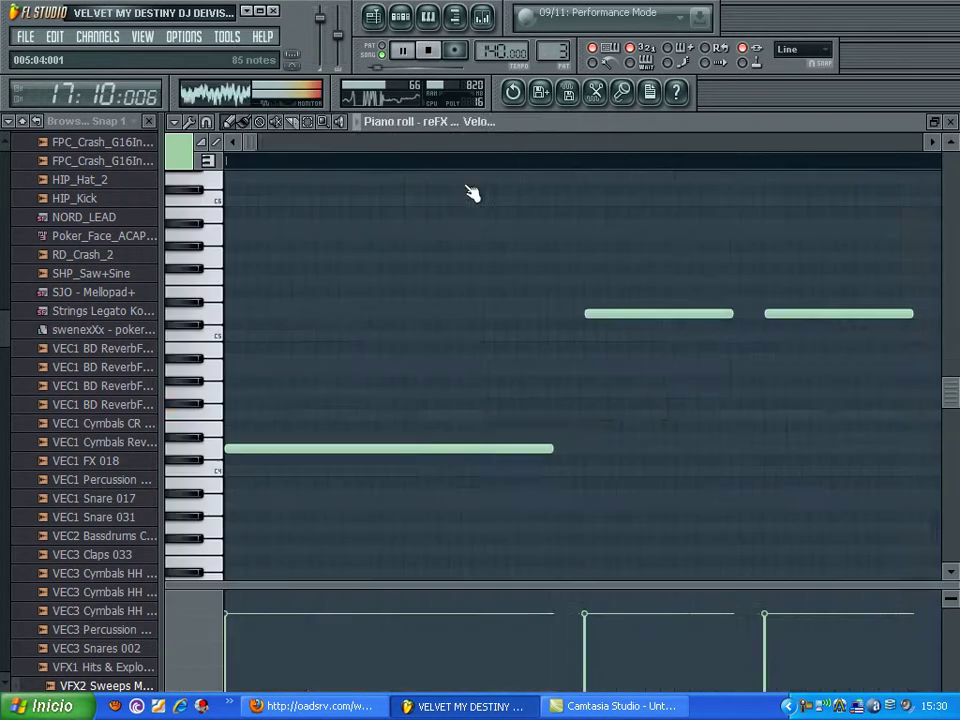
drag(353, 140, 666, 145)
drag(563, 143, 662, 141)
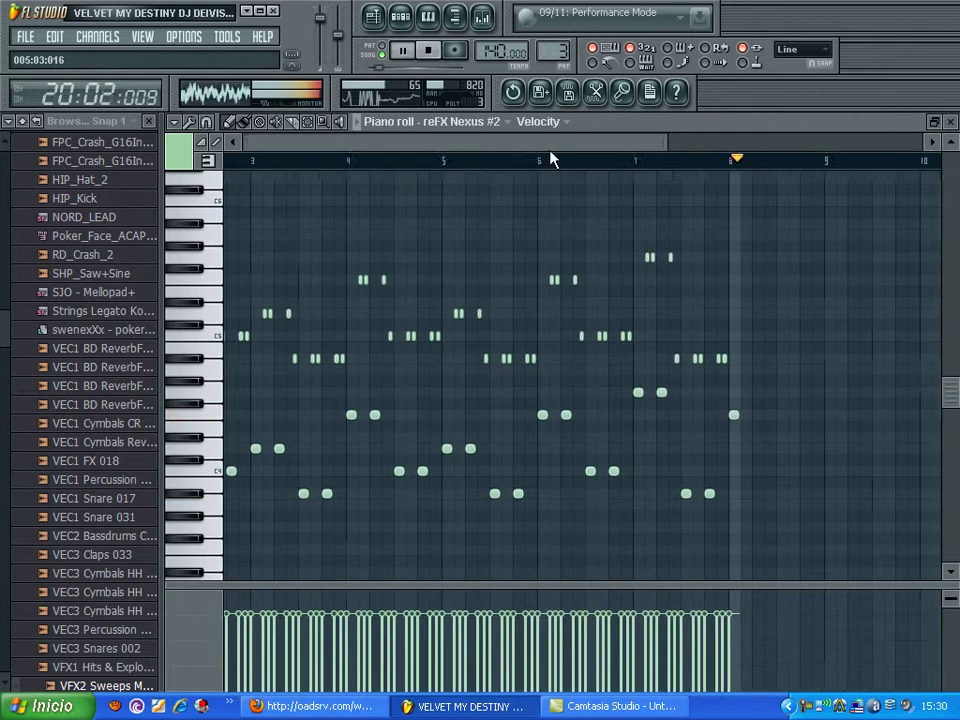
click(950, 122)
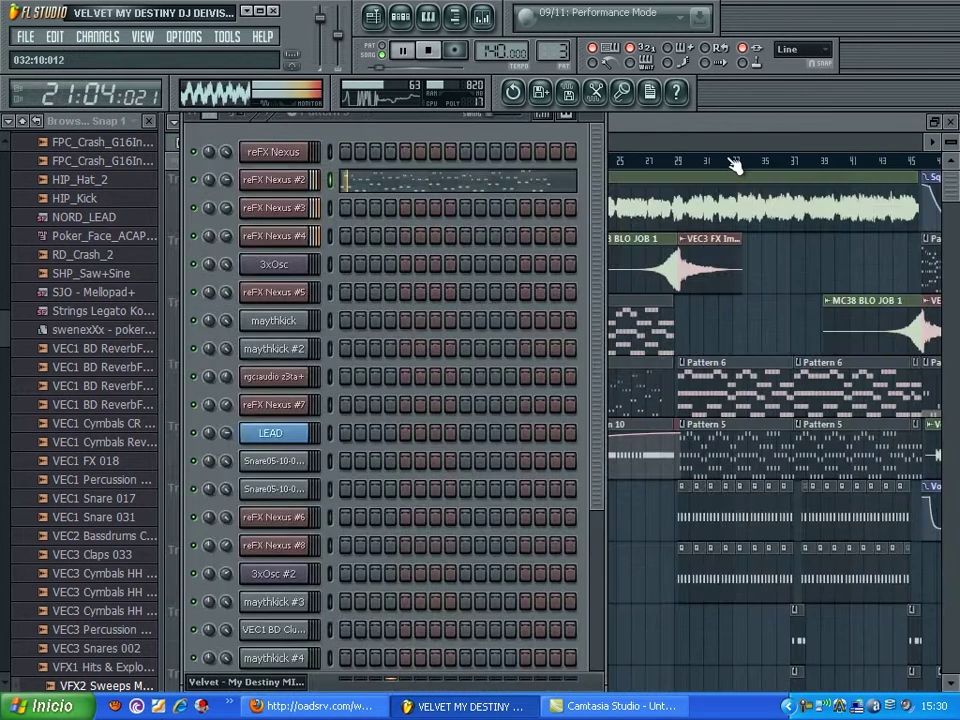
Bring the maximized playlist back to the front and examine the arrangement from about bar 23 onward.
mouse_move(603, 184)
mouse_down()
mouse_move(605, 430)
mouse_move(608, 205)
mouse_up()
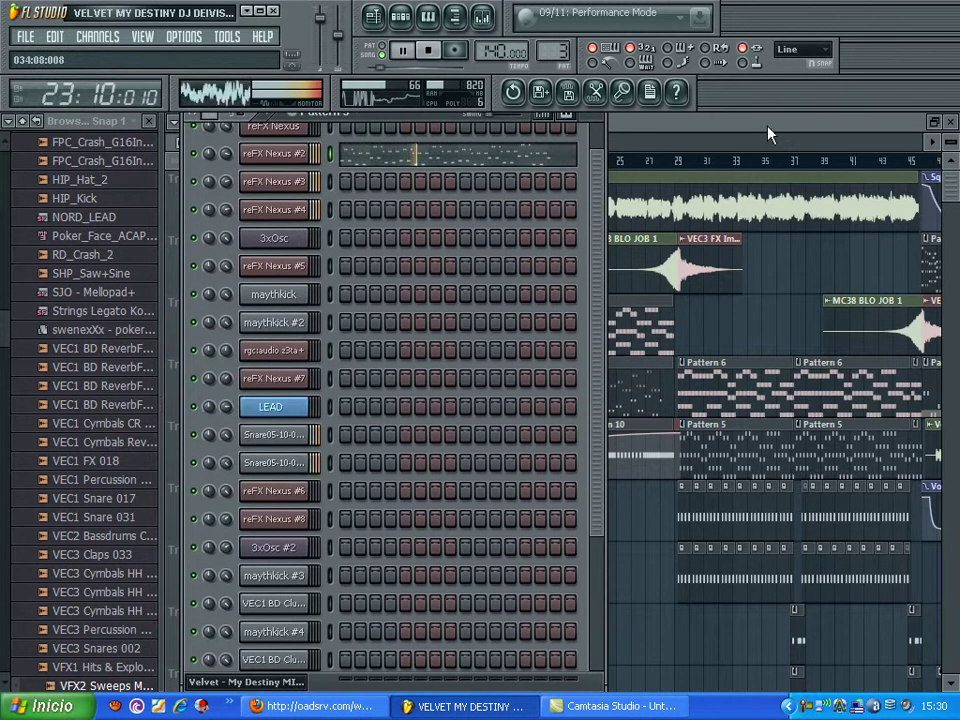
double_click(770, 128)
click(903, 121)
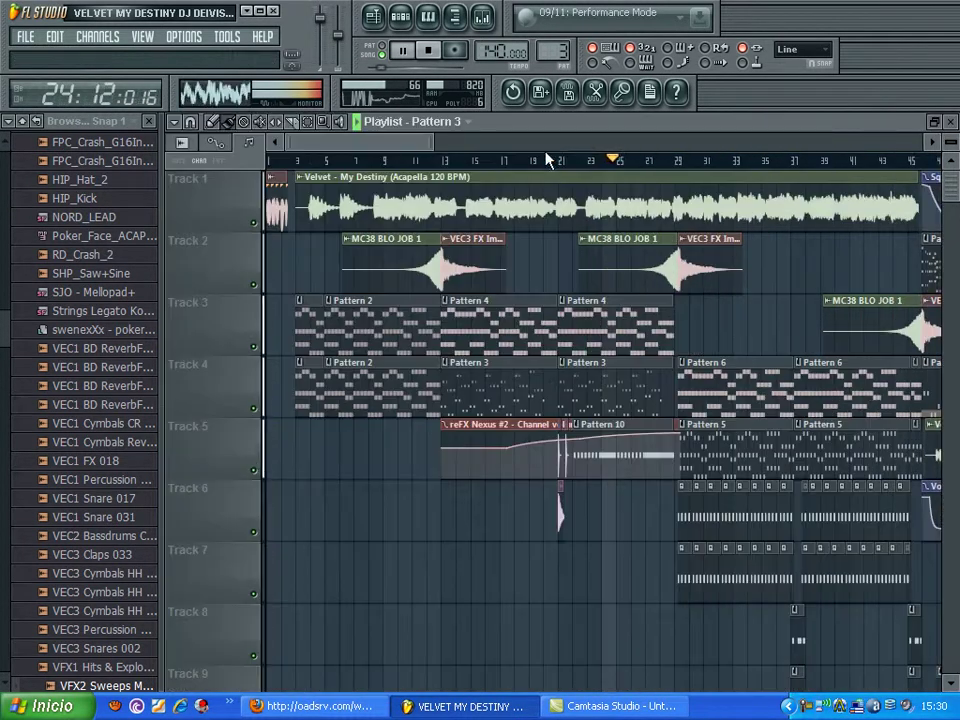
drag(425, 141, 475, 147)
scroll(613, 241, down, 1)
scroll(612, 240, down, 2)
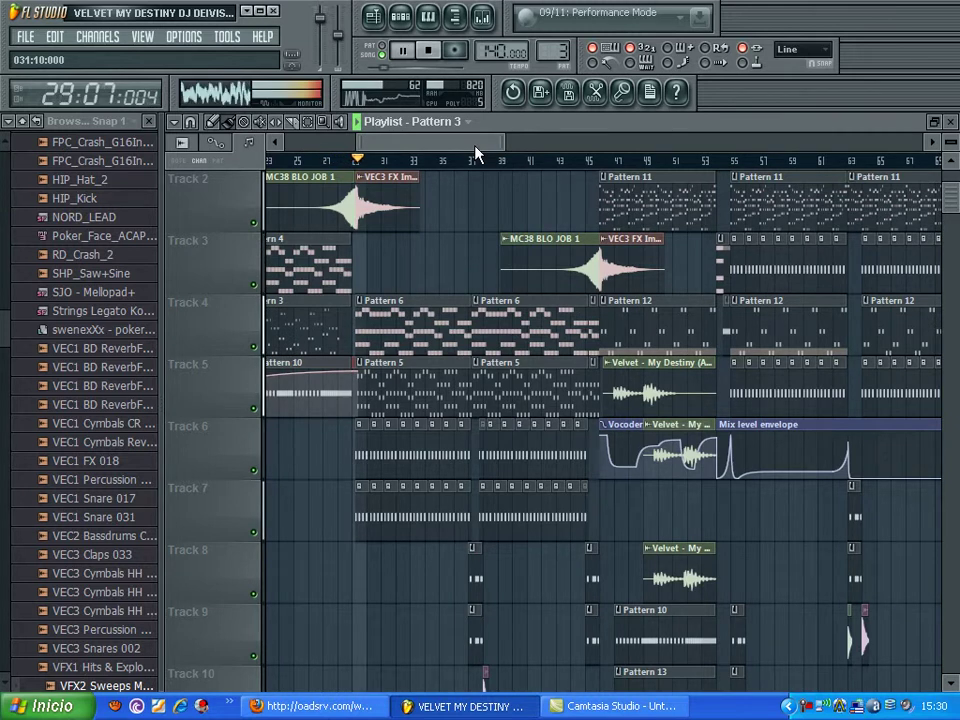
Look over pattern 3's channels in the step sequencer and return to the maximized playlist.
key(F6)
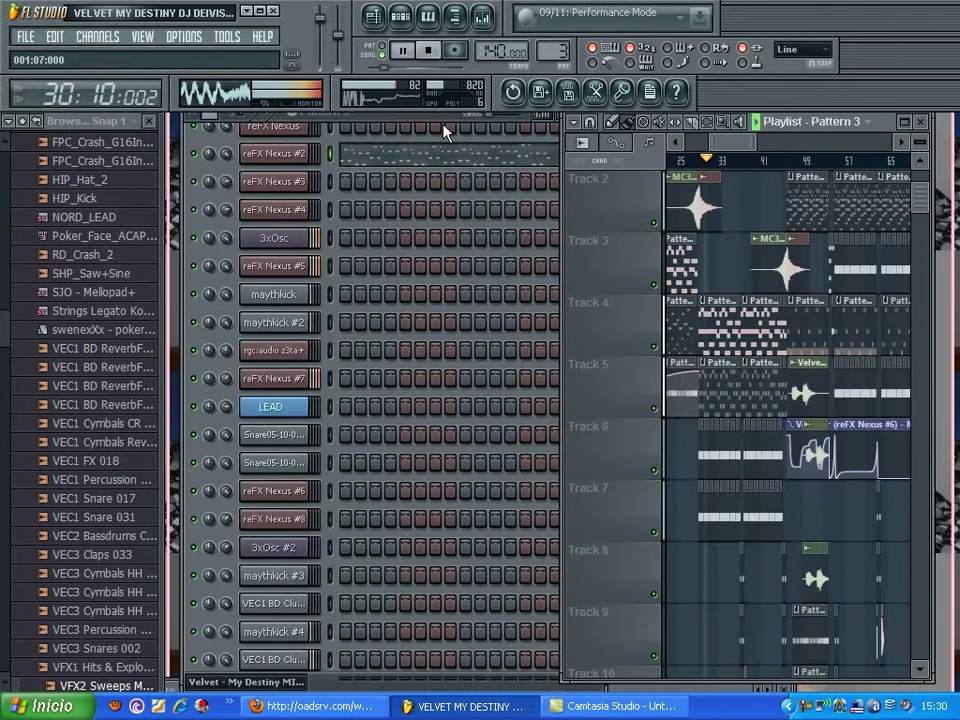
click(521, 140)
drag(594, 204, 591, 130)
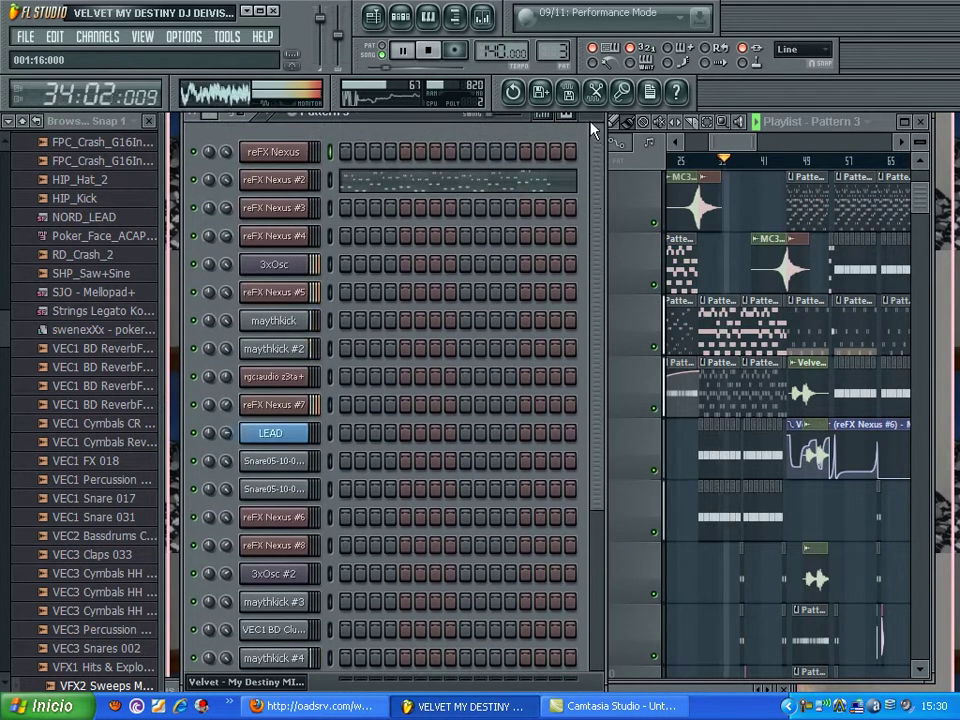
click(913, 128)
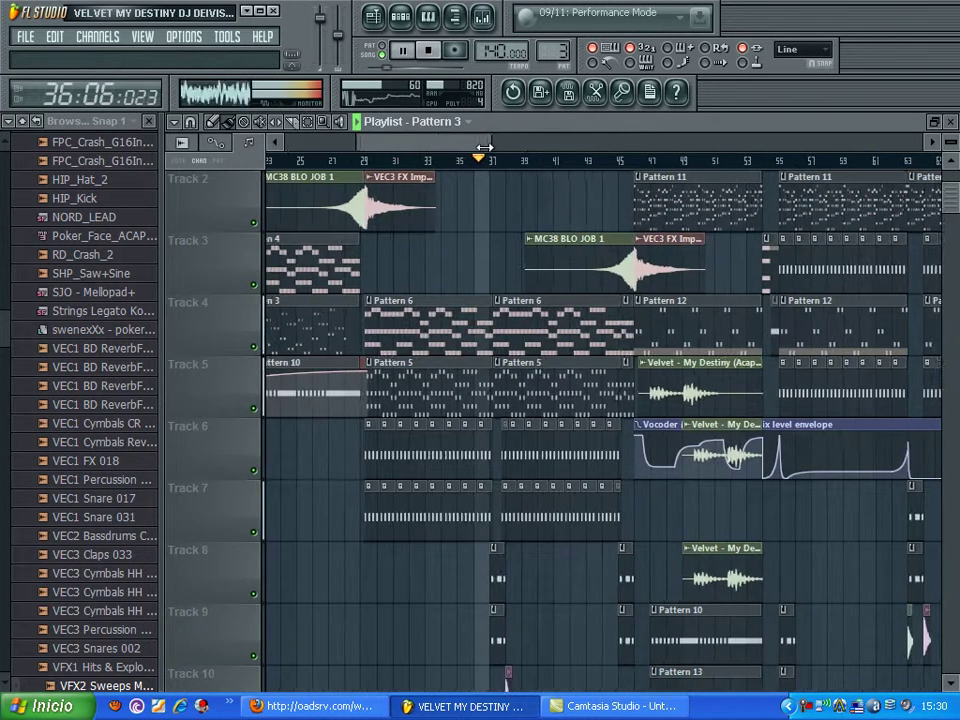
drag(432, 146, 463, 149)
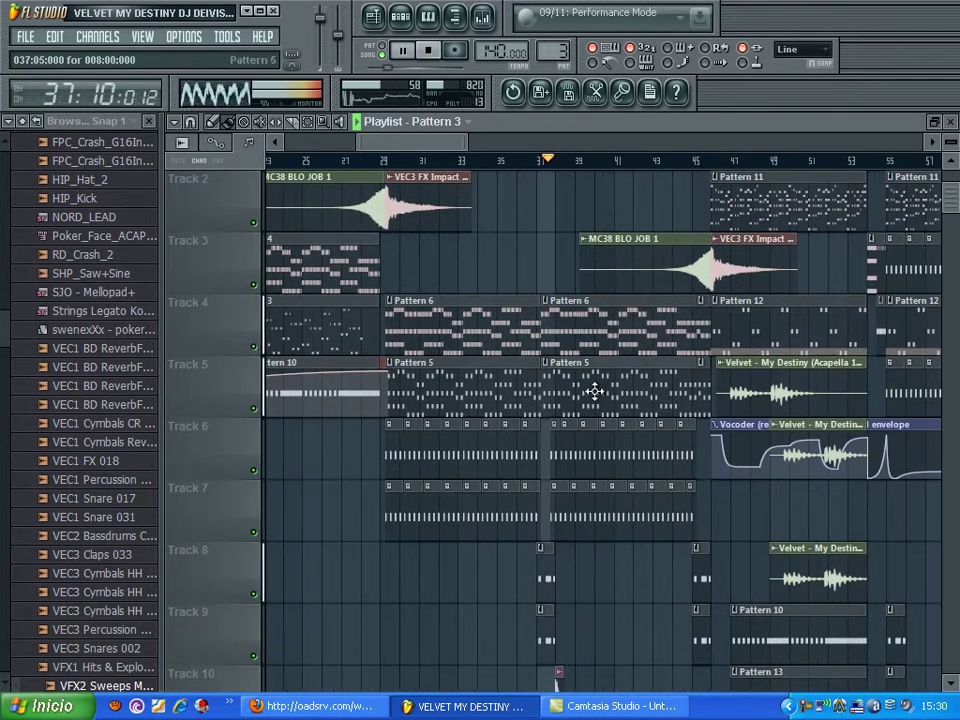
Open the second Pattern 5 clip on Track 5 and examine its 3xOsc notes through to the pattern's end.
double_click(594, 391)
drag(467, 141, 681, 150)
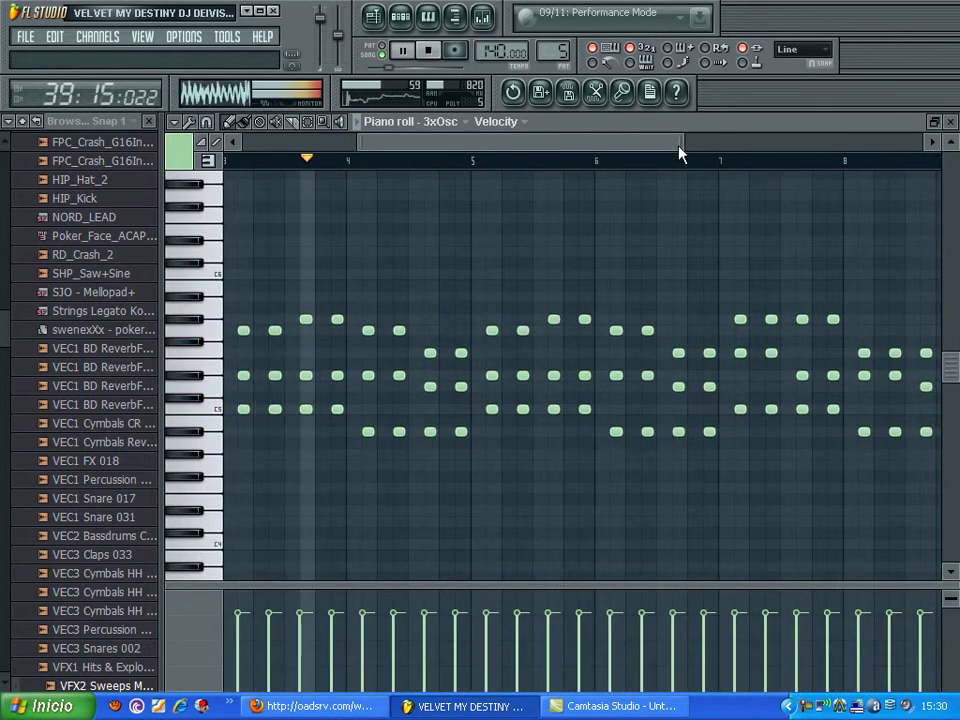
key(XF86AudioRaiseVolume)
key(XF86AudioRaiseVolume)
drag(680, 146, 784, 154)
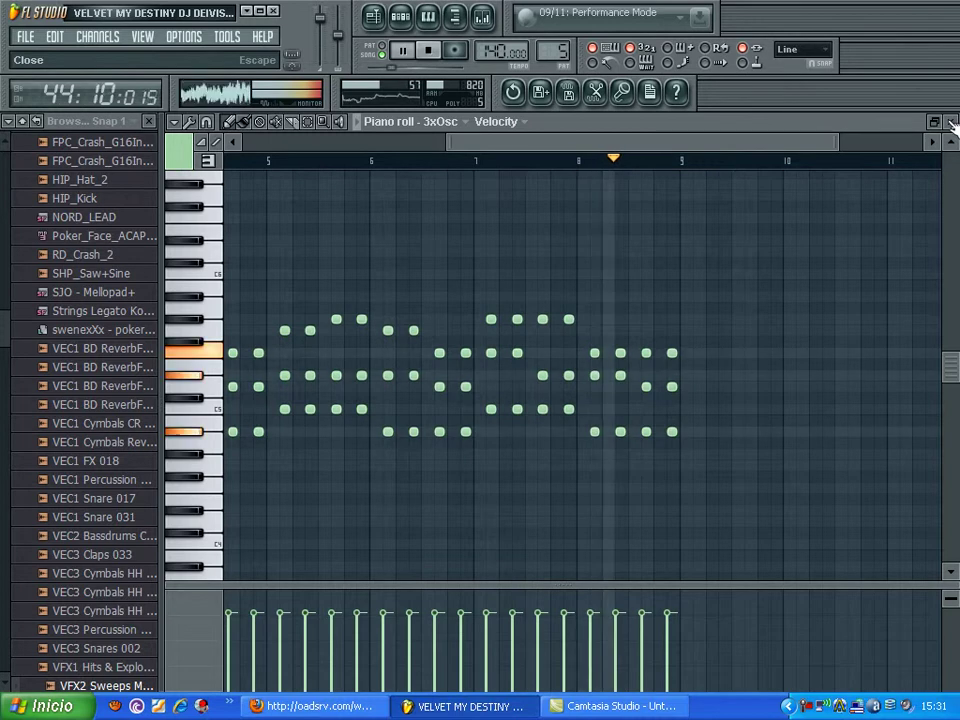
click(952, 121)
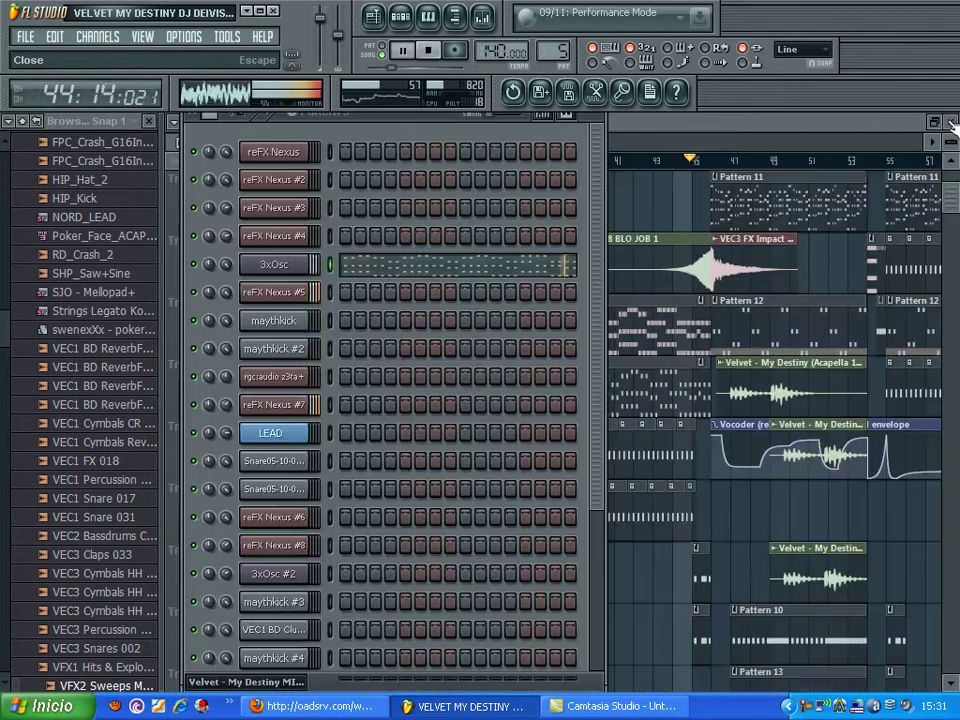
Open the first Pattern 11 clip on Track 2 and briefly check its reFX Nexus #6 notes.
click(740, 127)
double_click(759, 206)
drag(780, 145, 576, 151)
click(952, 122)
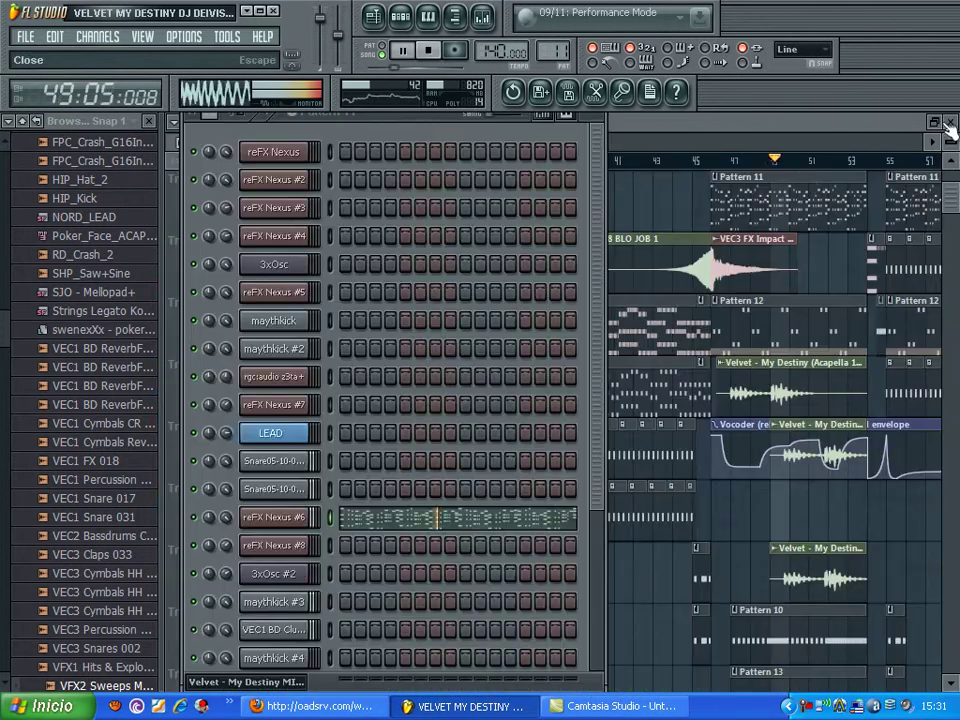
Return to the maximized playlist and examine the Pattern 11 section and the Squeeze mix level envelope on Track 1.
click(934, 122)
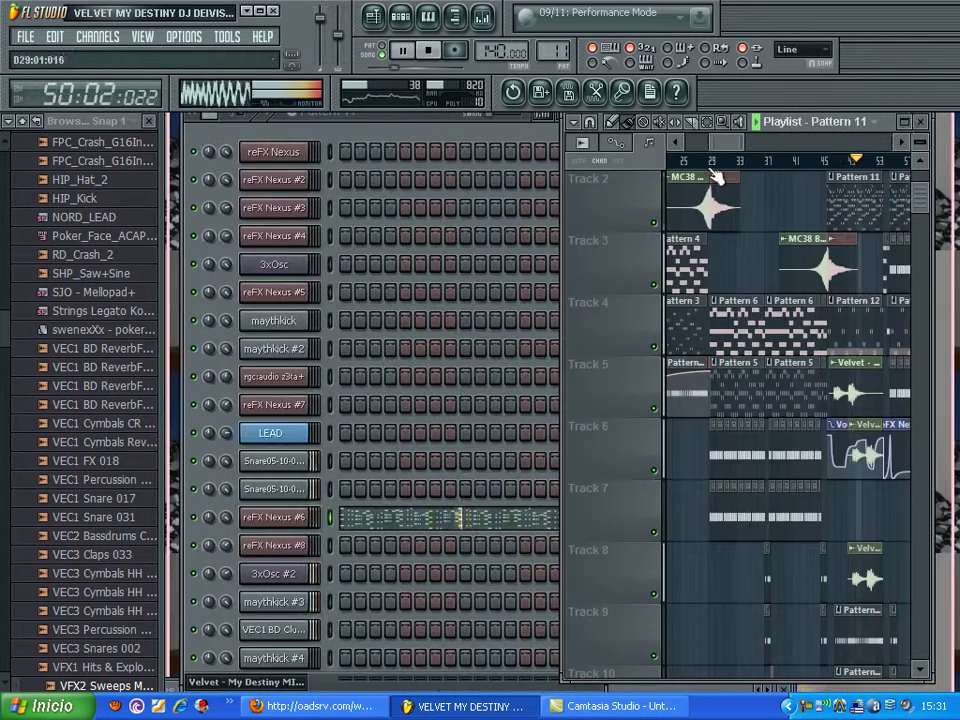
click(912, 122)
drag(432, 144, 489, 146)
scroll(566, 189, up, 1)
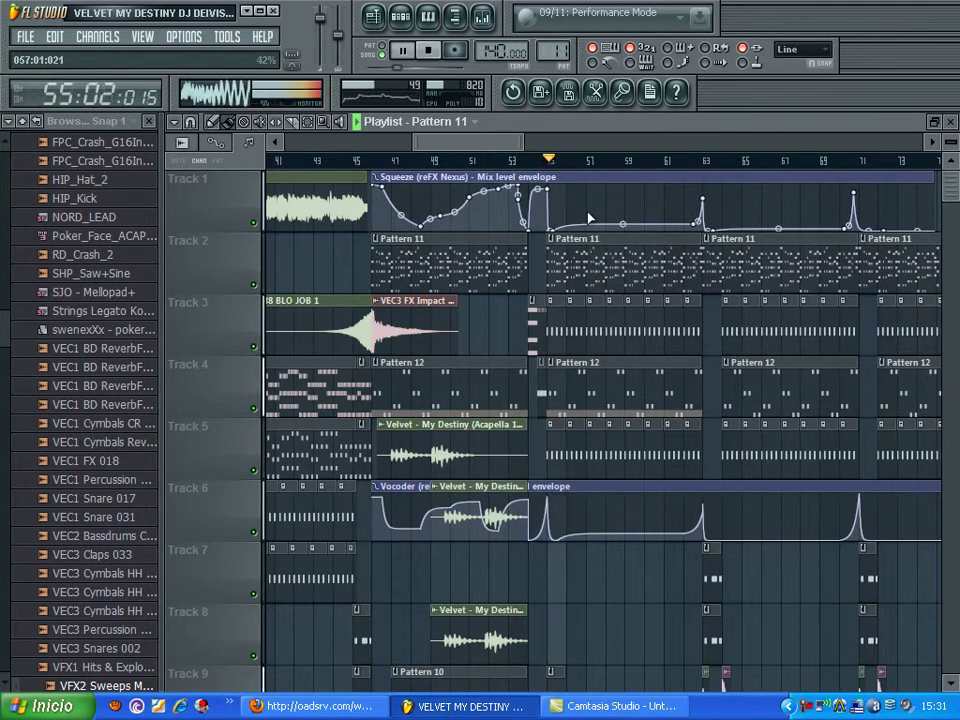
drag(459, 144, 480, 144)
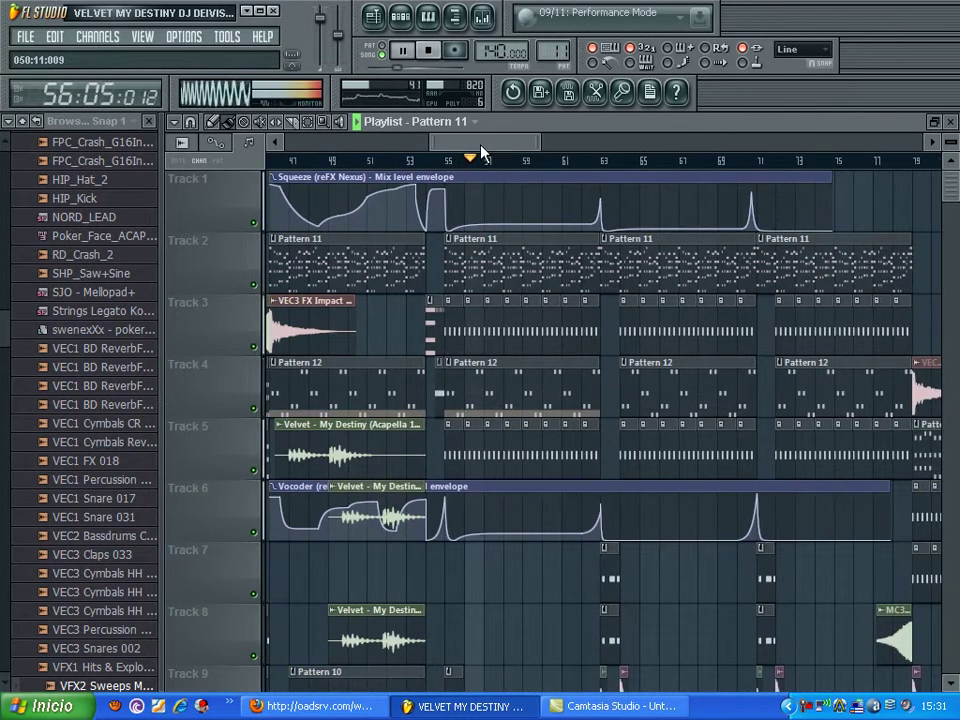
Open the Pattern 11 clip at bar 55 and examine its reFX Nexus #6 notes from start to end.
double_click(517, 264)
drag(525, 141, 842, 149)
drag(669, 146, 495, 155)
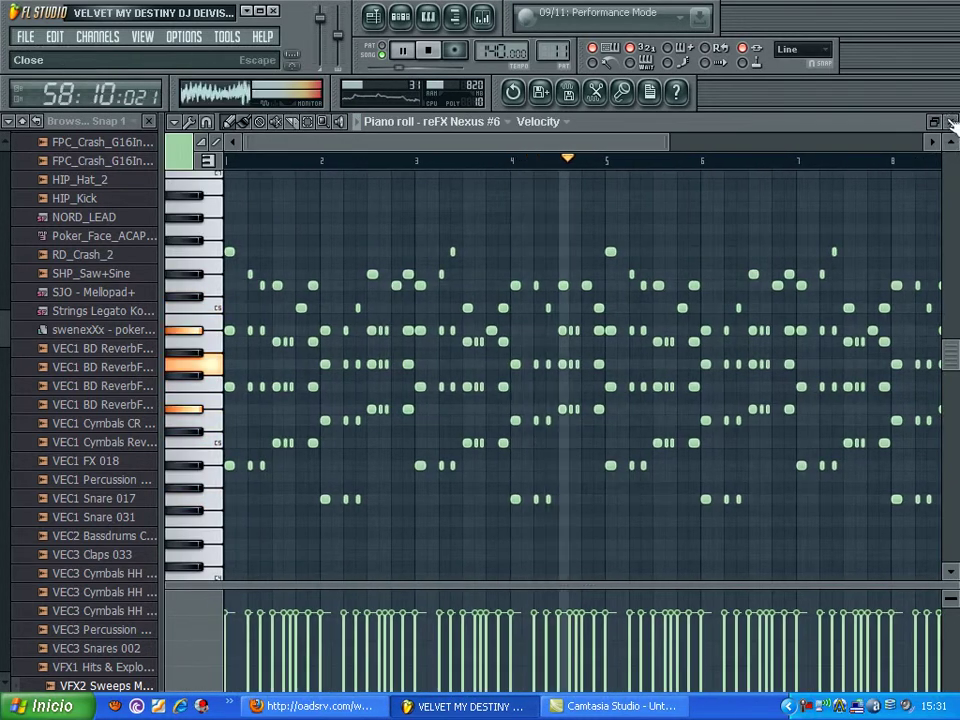
drag(613, 145, 955, 137)
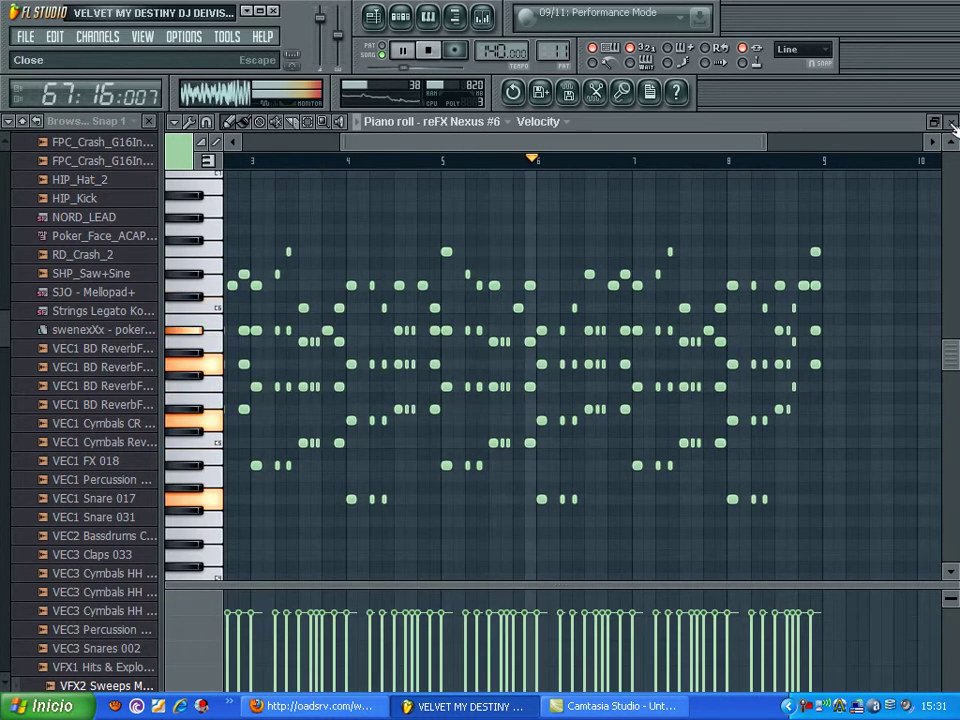
click(952, 121)
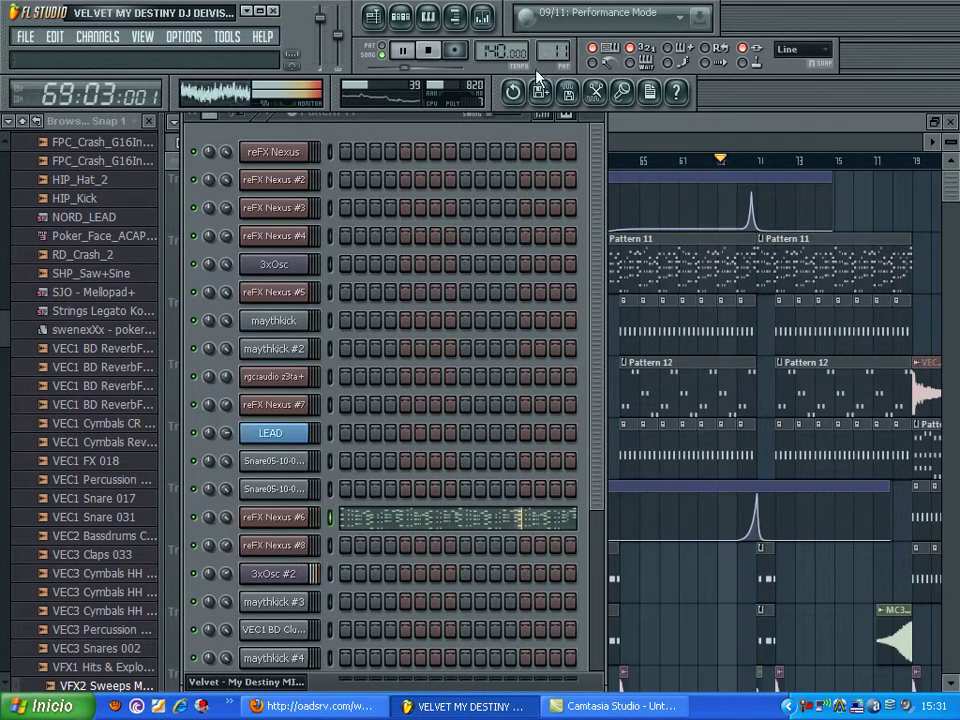
Return to the maximized playlist and examine the arrangement from about bar 67 to bar 111.
drag(600, 208, 626, 115)
click(934, 124)
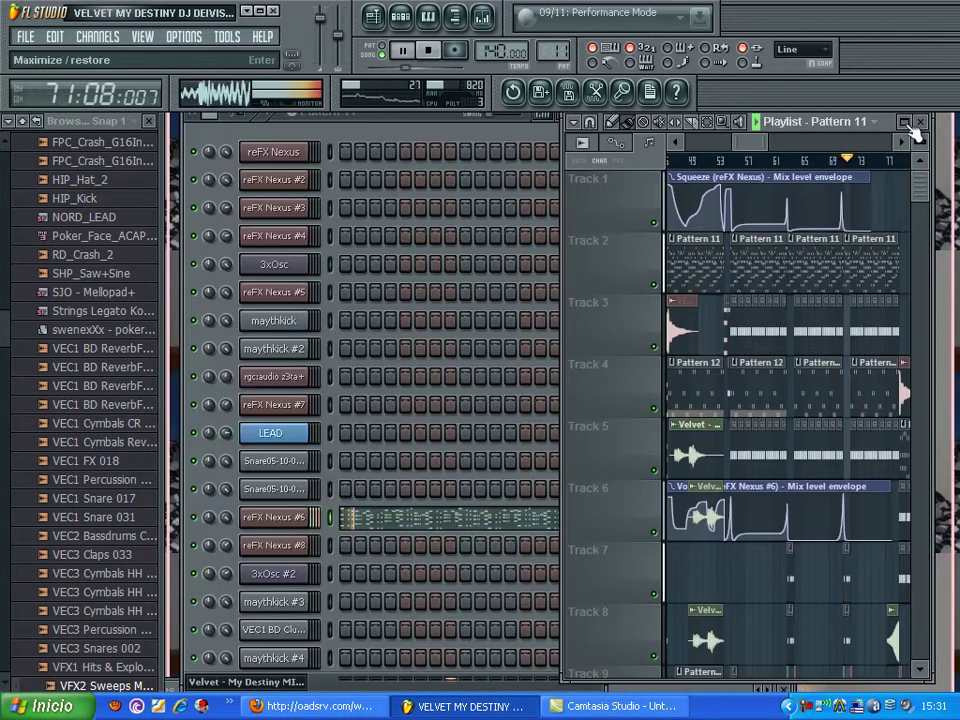
click(908, 123)
drag(519, 148, 617, 142)
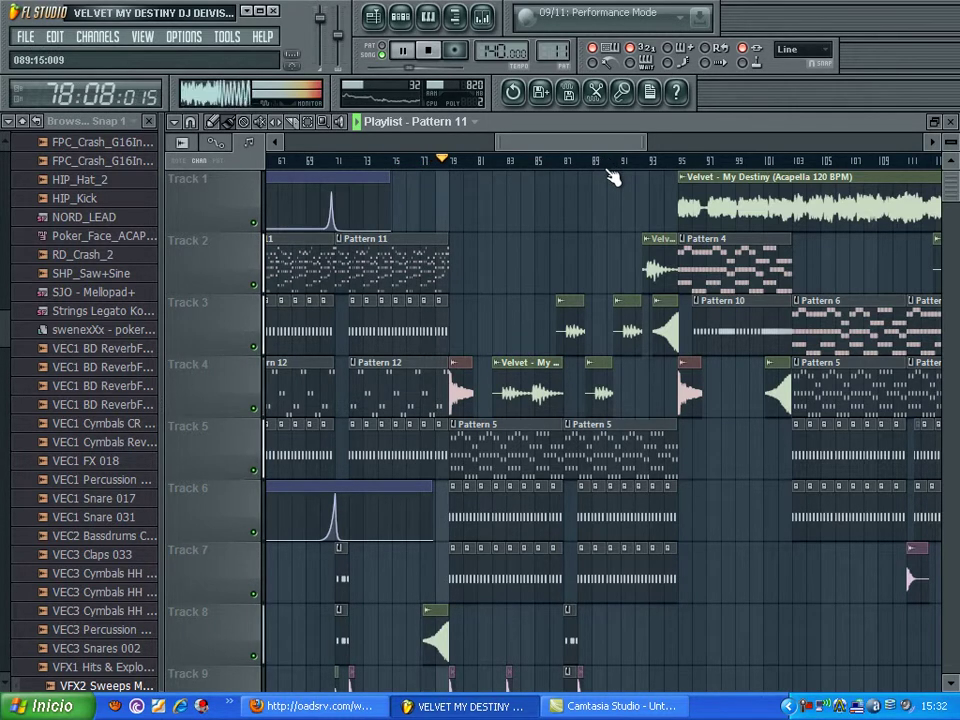
Check the channel settings of the Velvet acapella clip and open Pattern 5's 3xOsc notes in the piano roll.
double_click(736, 190)
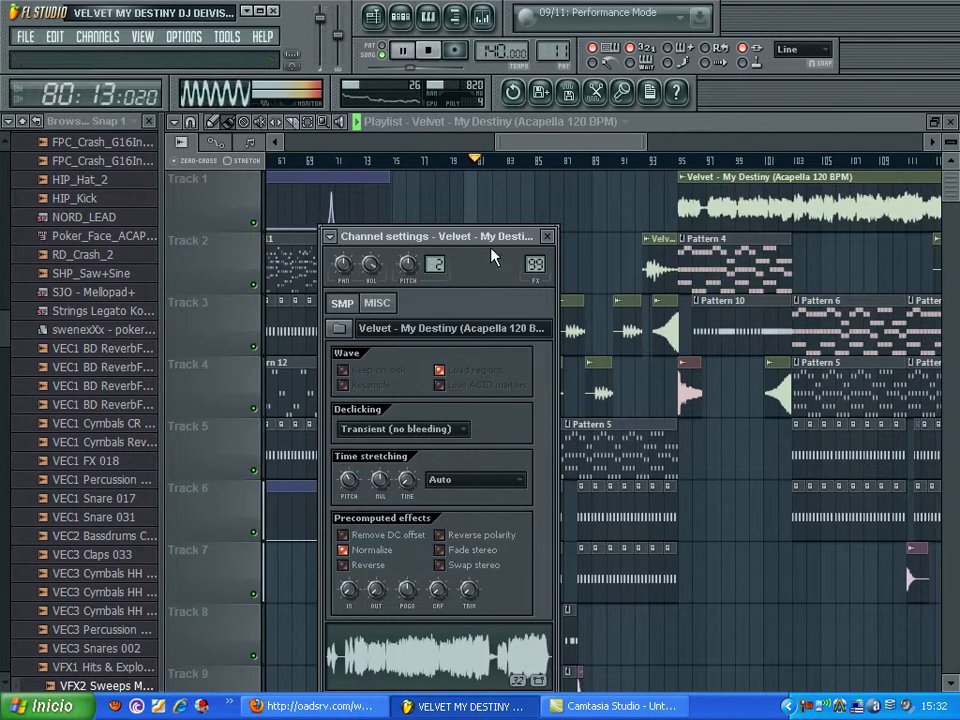
click(547, 237)
drag(562, 148, 575, 149)
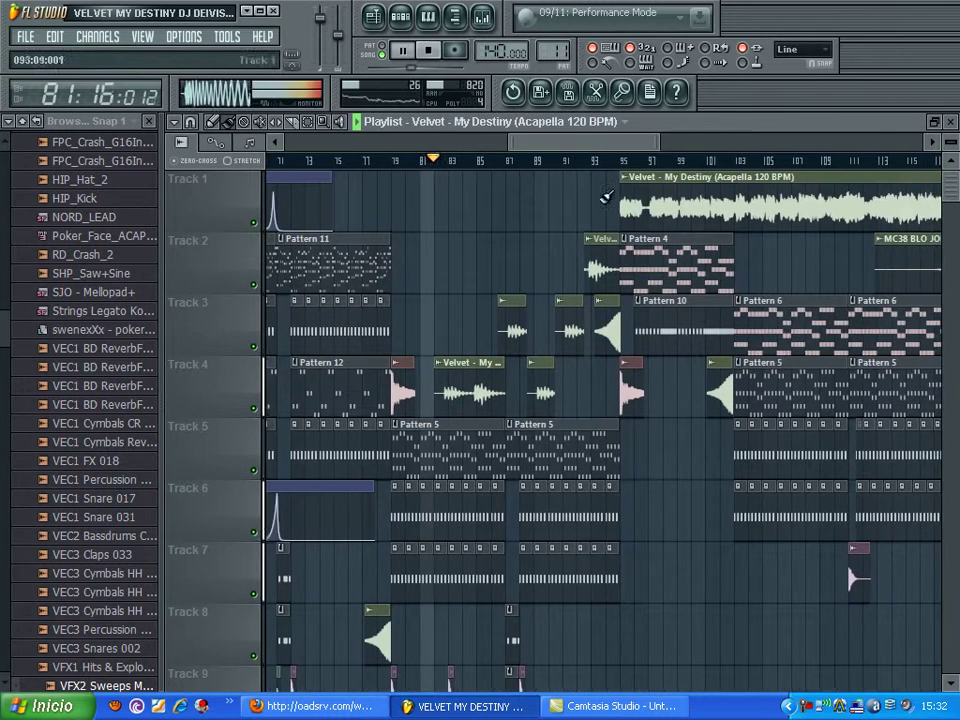
double_click(446, 465)
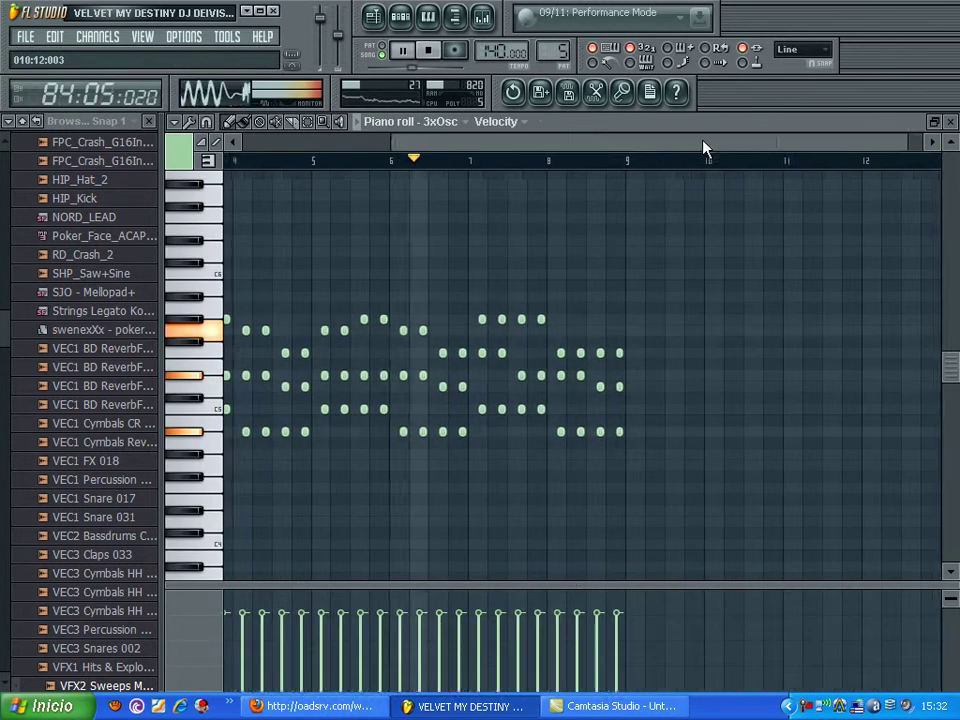
Open the mixer and look over the used insert tracks, such as bombo 1 and reFX Nexus.
click(481, 16)
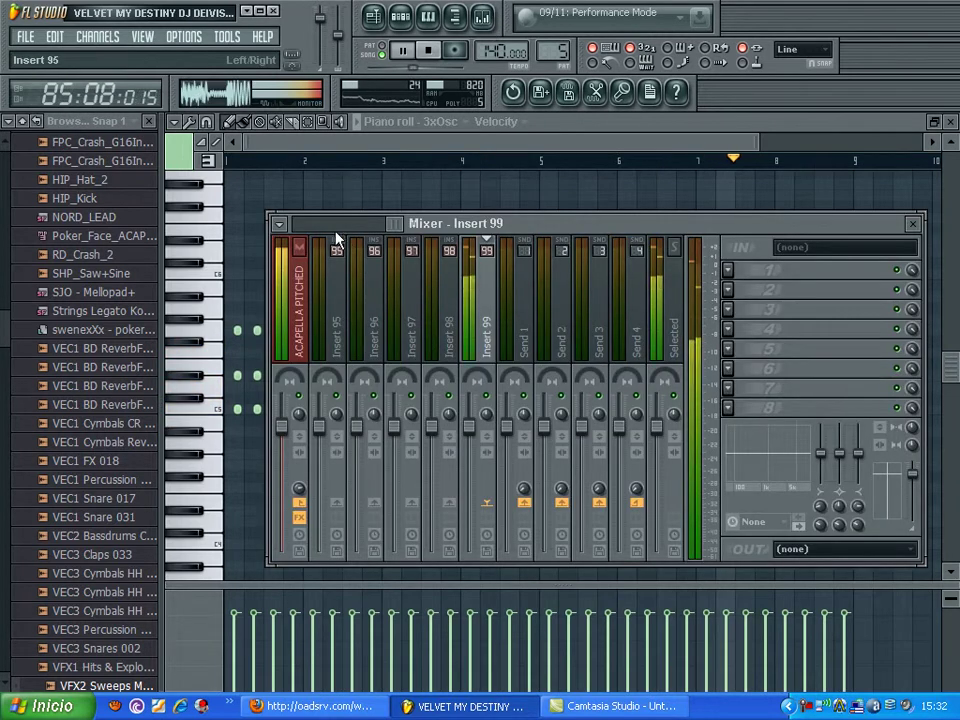
drag(392, 222, 307, 230)
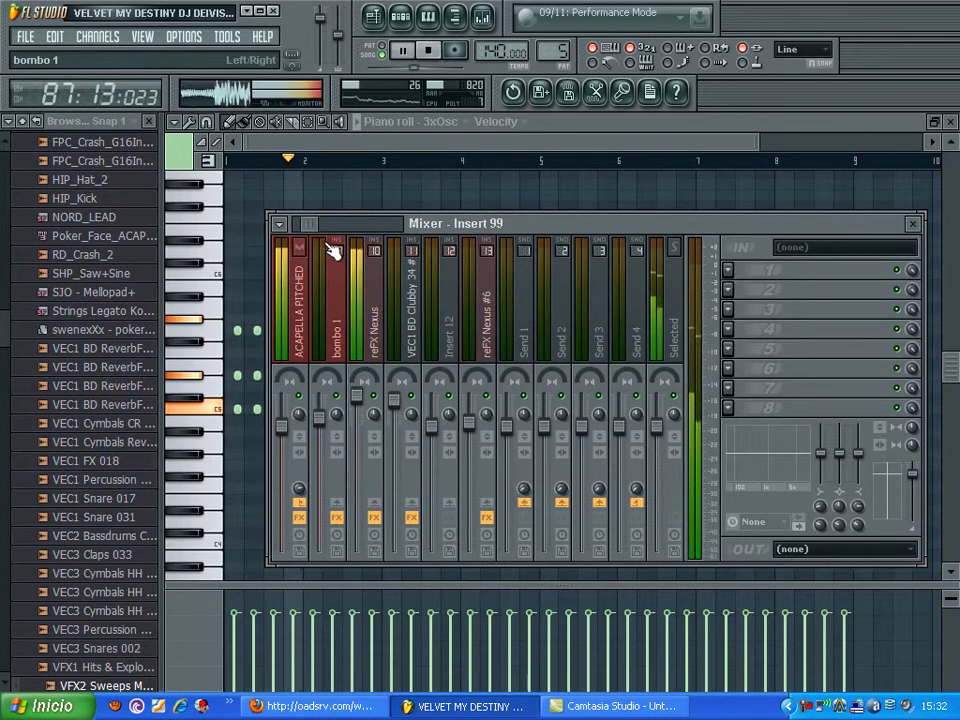
click(370, 280)
drag(309, 230, 309, 233)
Examine the Maximus effect on the ACAPELLA PITCHED master track and close the plugin and the mixer.
click(298, 282)
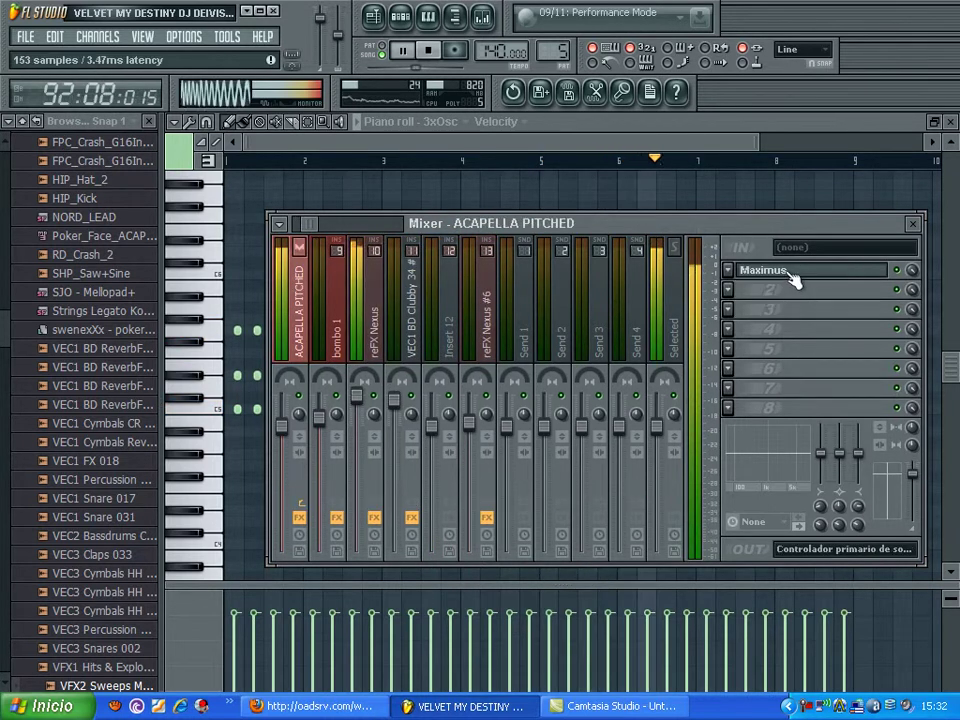
click(760, 274)
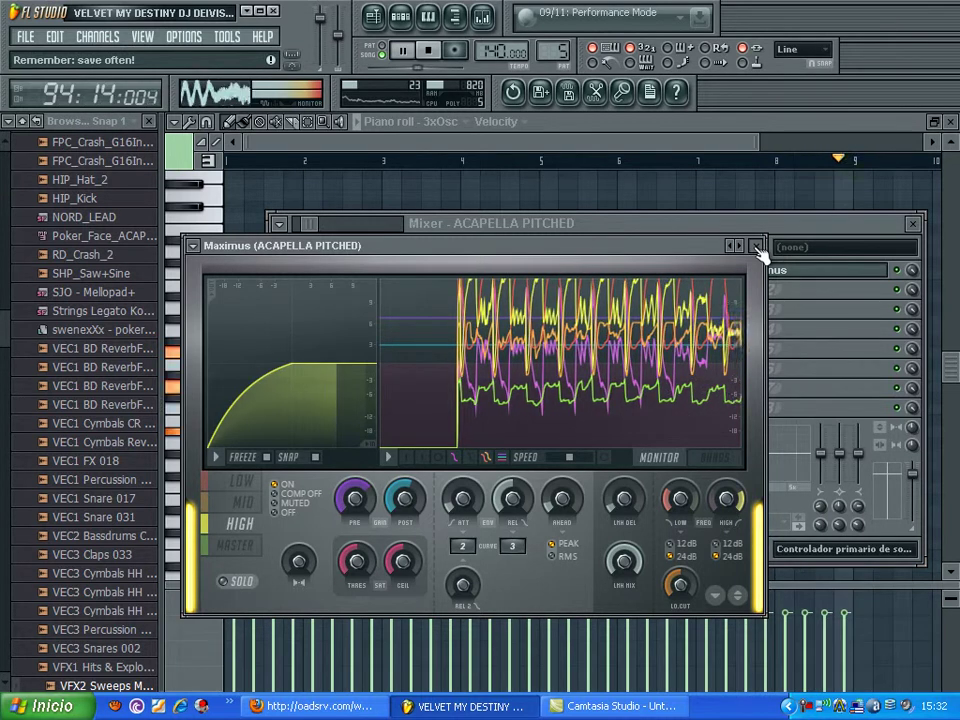
click(756, 246)
click(912, 224)
Leave the 3xOsc piano roll and restore the playlist to its smaller window beside the step sequencer.
click(934, 122)
click(824, 310)
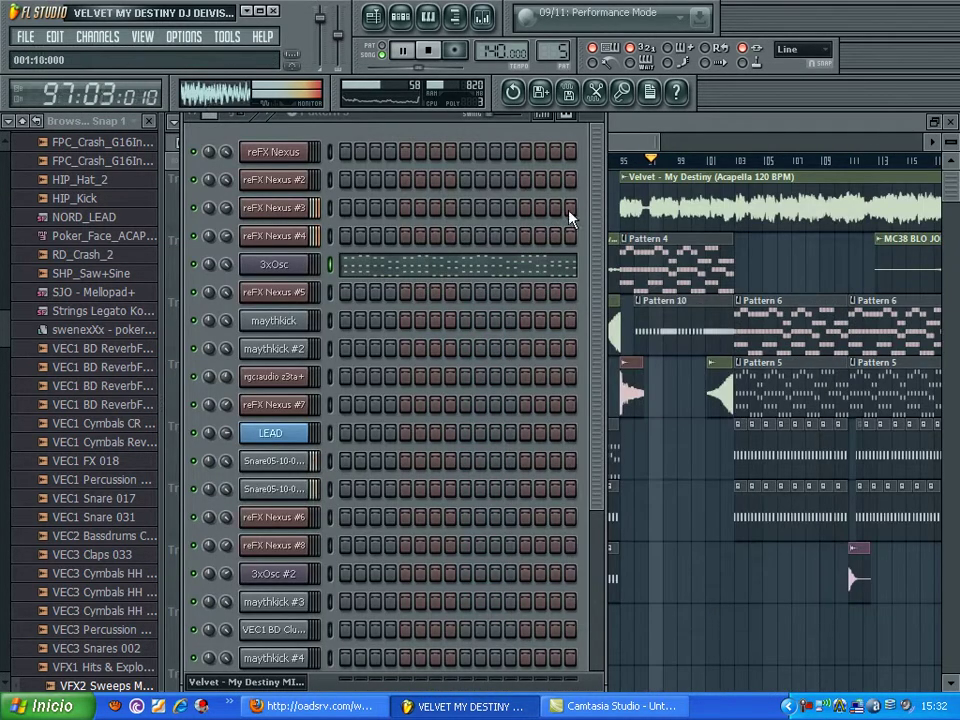
drag(637, 142, 675, 124)
double_click(676, 124)
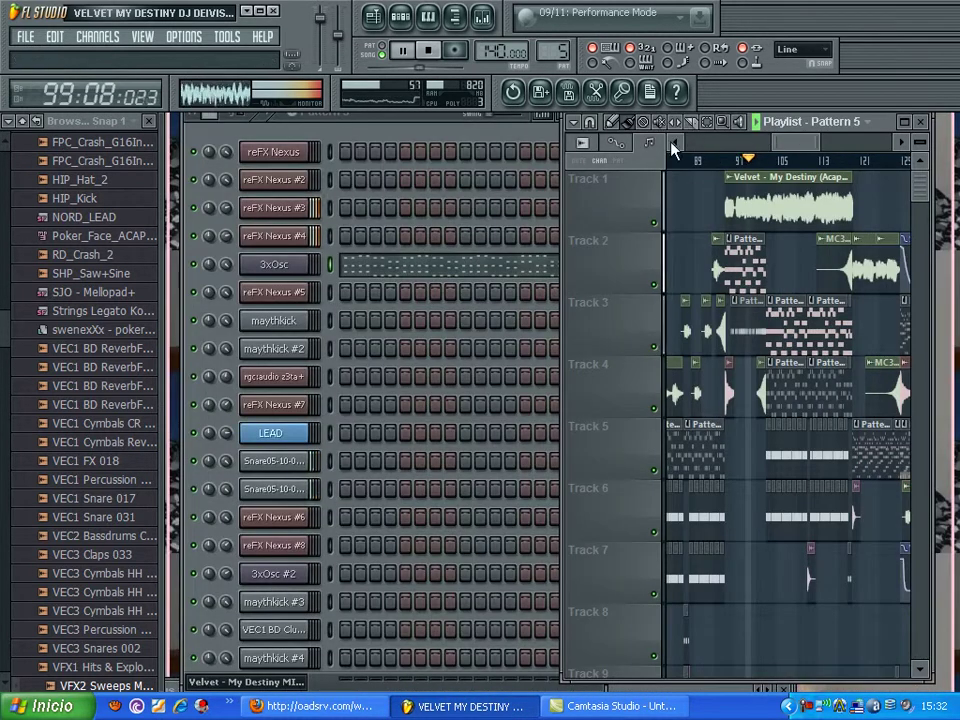
Maximize the playlist and examine the EQUO effect on the mixer's reFX Nexus insert track.
click(905, 123)
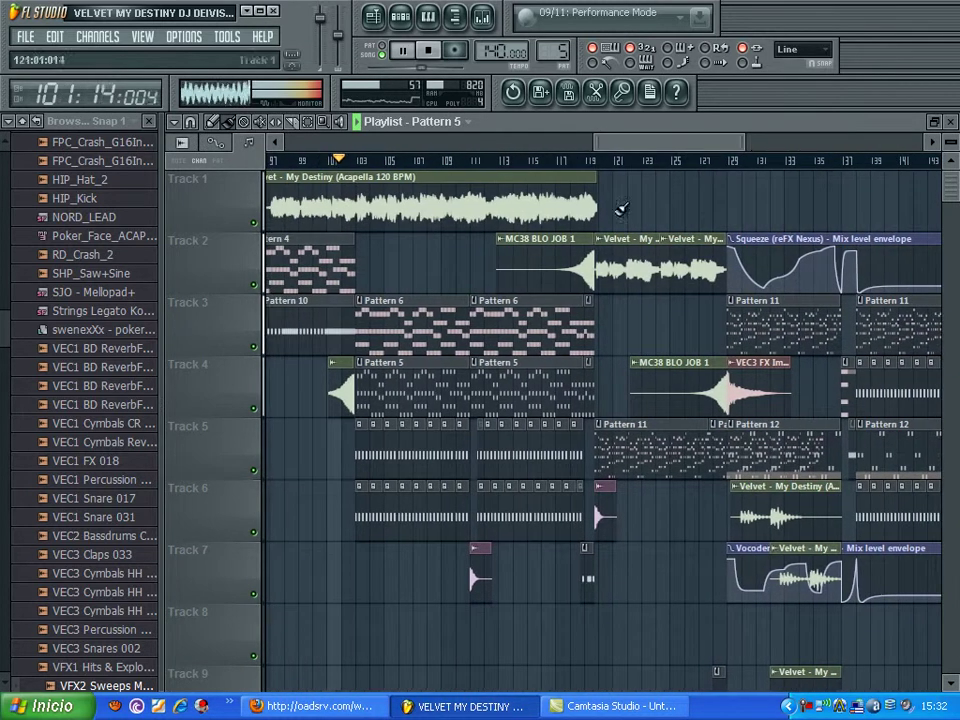
click(481, 16)
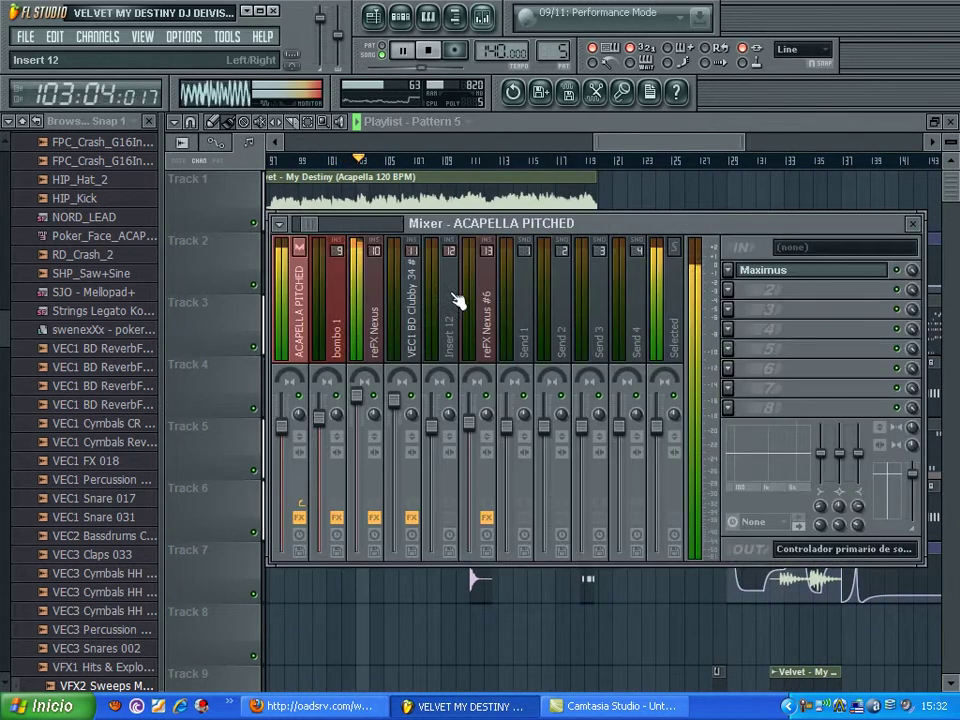
click(362, 310)
click(776, 297)
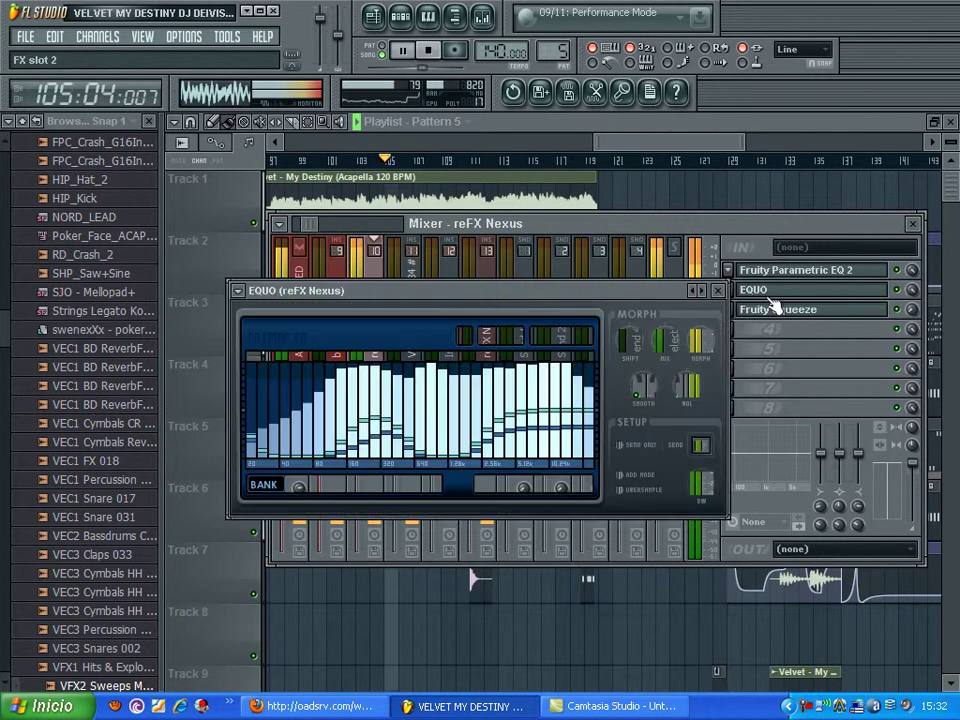
click(718, 291)
Look over the Fruity Squeeze and Fruity Parametric EQ 2 effects on the reFX Nexus track and close the mixer.
click(777, 311)
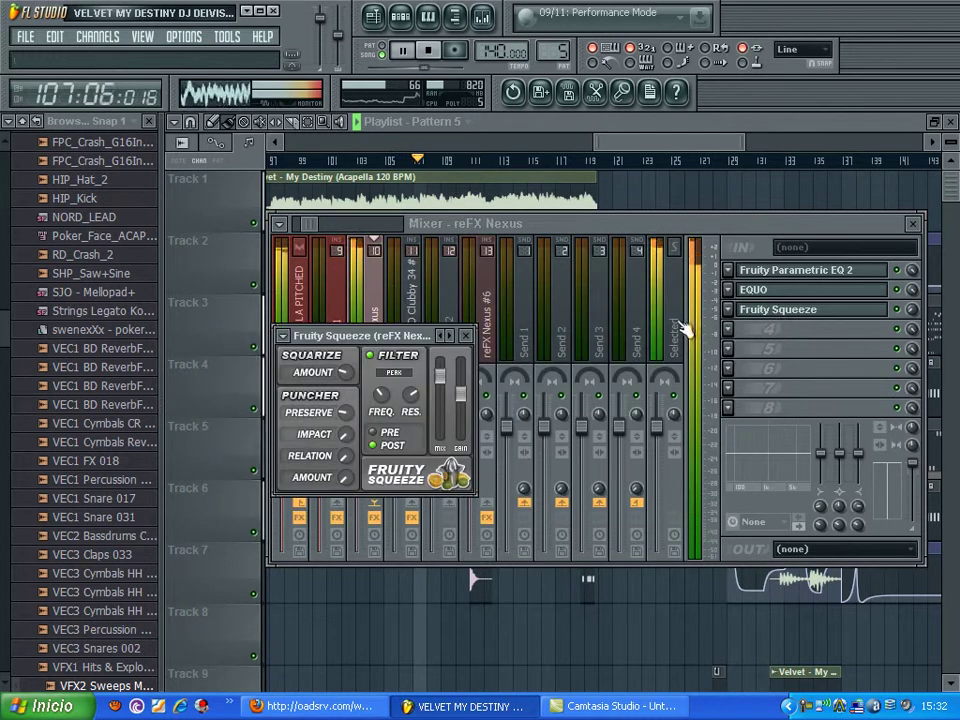
click(466, 335)
click(764, 274)
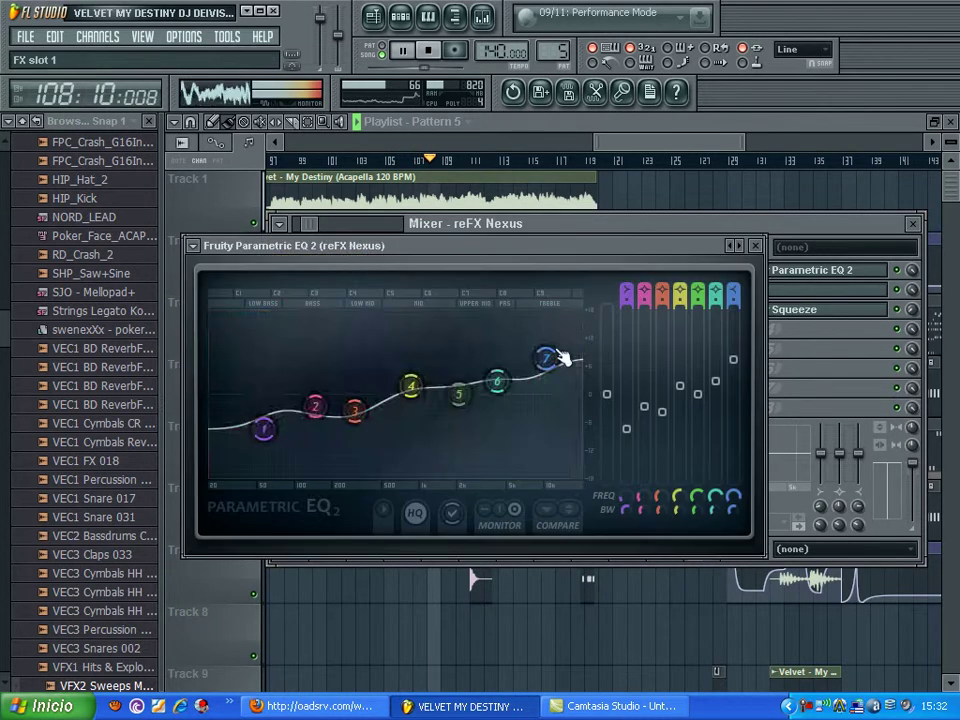
click(755, 245)
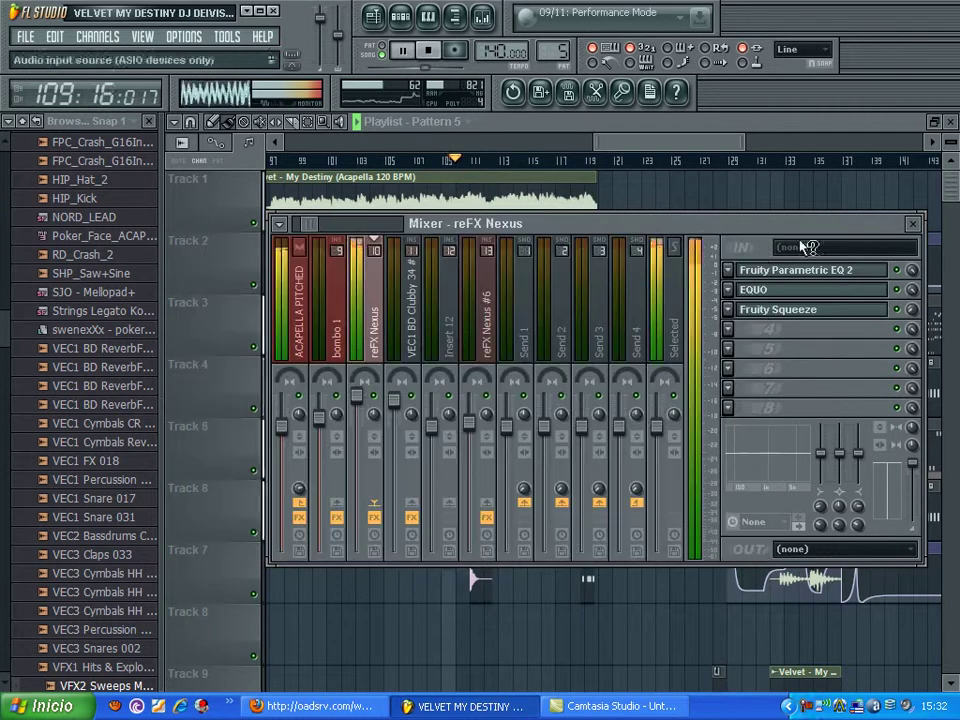
click(913, 224)
Follow the playlist arrangement past the first acapella to the section beginning at bar 129.
drag(624, 149, 638, 149)
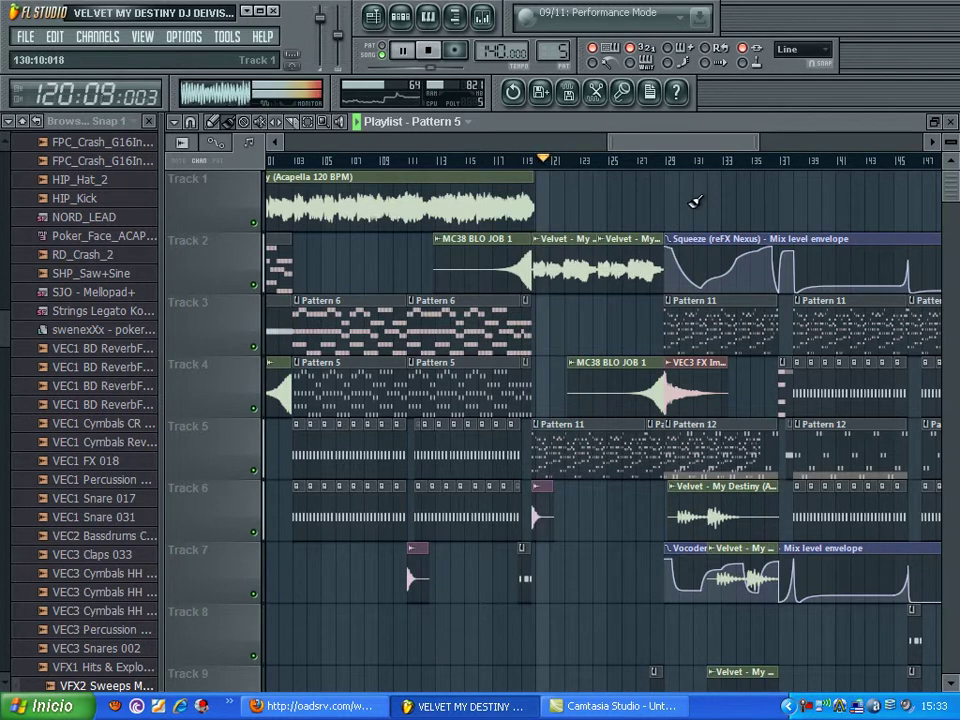
drag(665, 141, 693, 141)
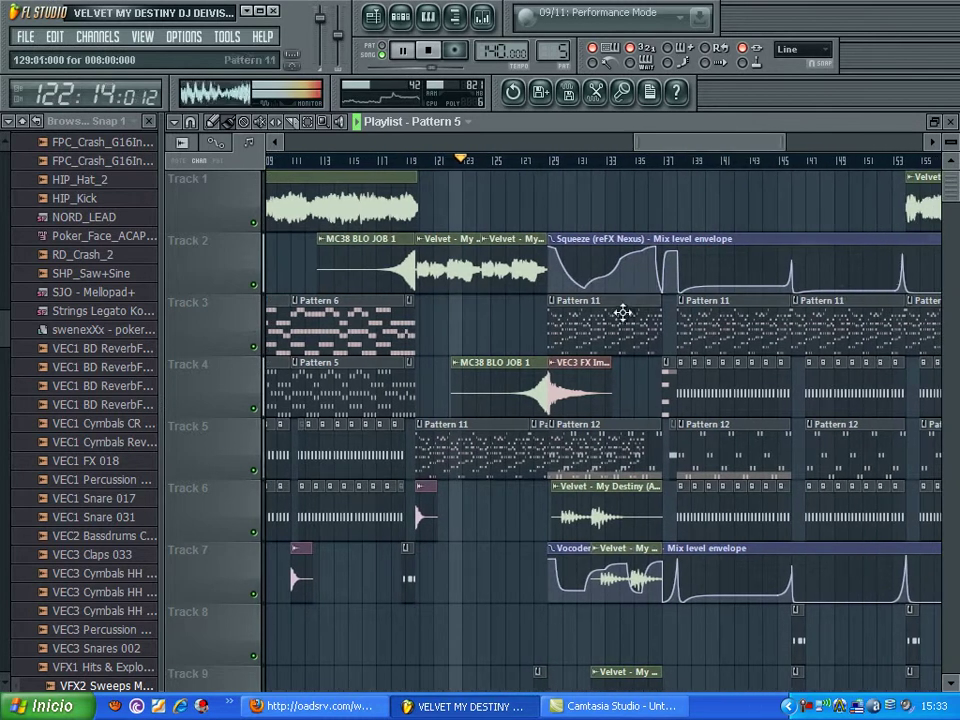
scroll(621, 305, down, 4)
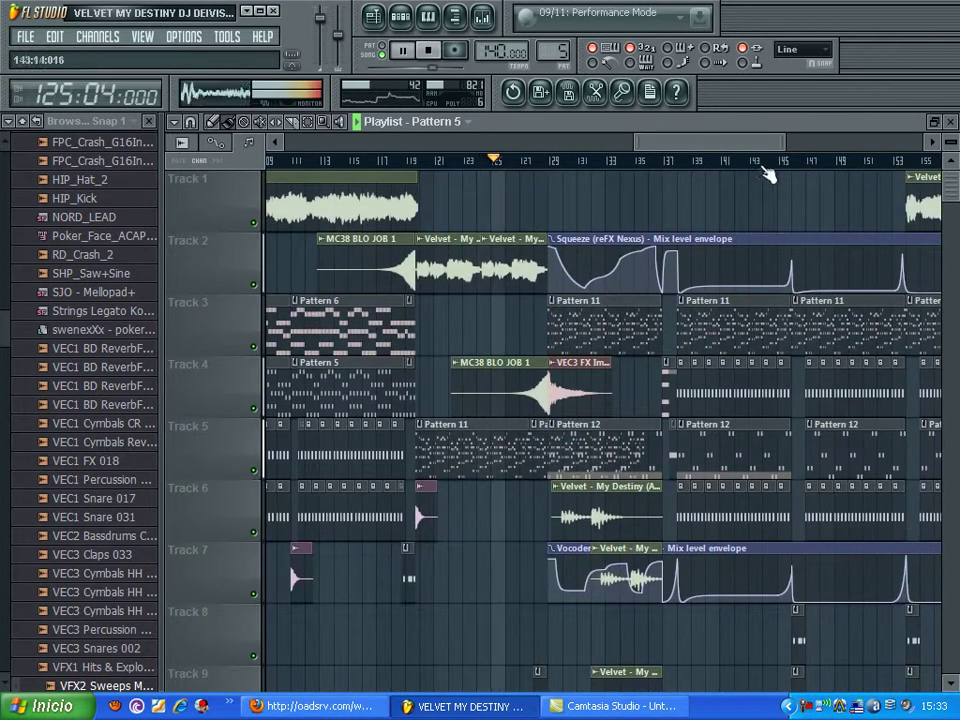
drag(785, 140, 707, 153)
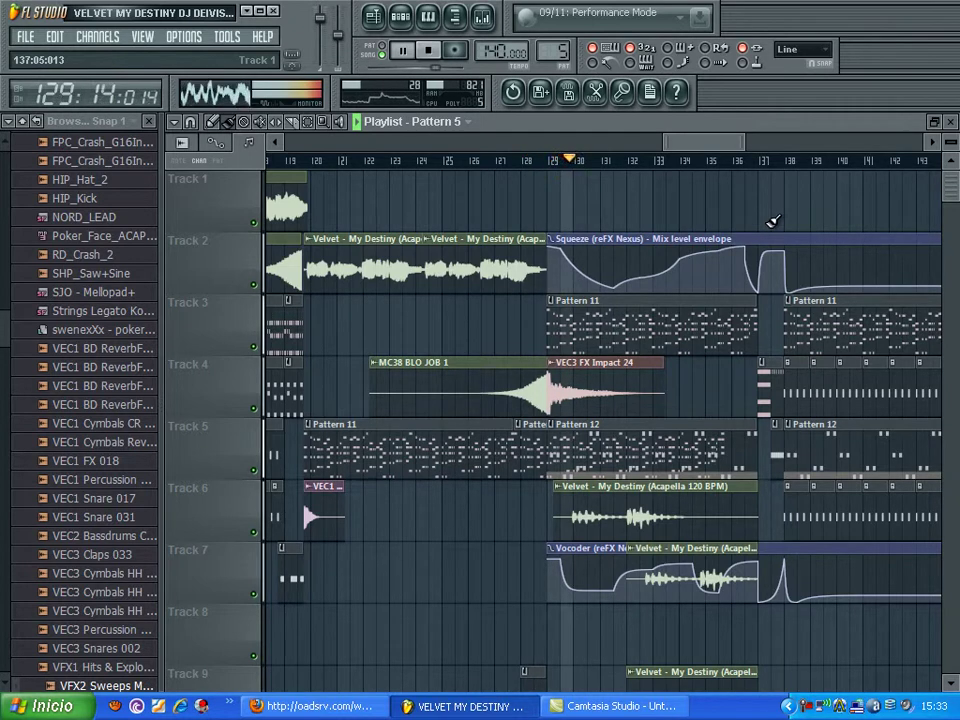
drag(710, 144, 726, 146)
Examine the Squeeze and Vocoder mix level envelopes and the clips on the lower tracks around bars 129 to 154.
scroll(617, 296, down, 3)
scroll(617, 296, up, 3)
mouse_move(659, 270)
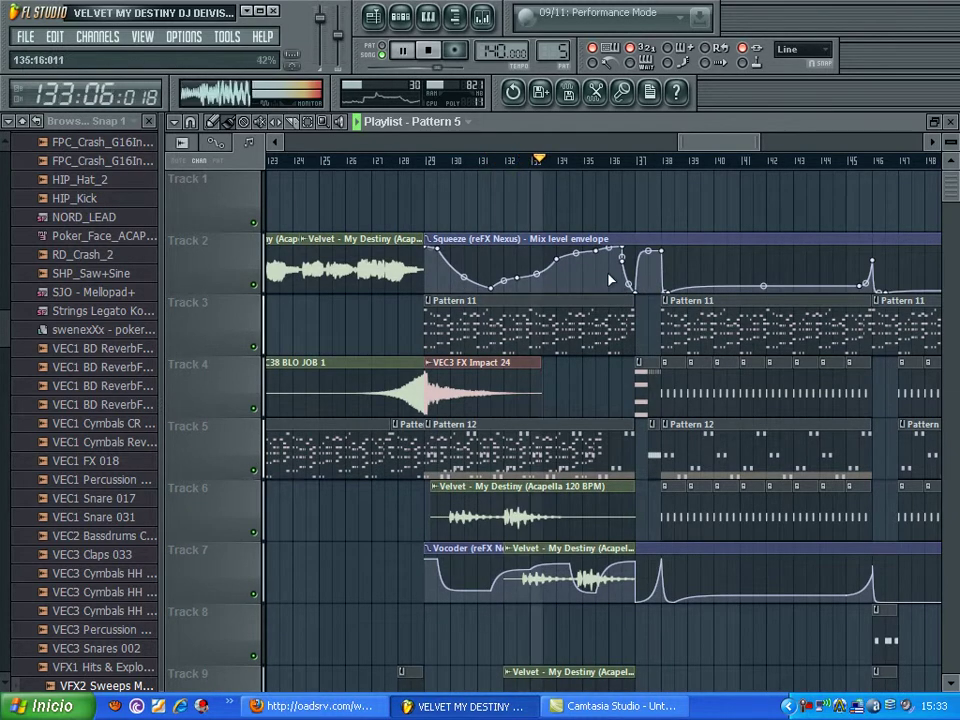
scroll(608, 273, down, 1)
scroll(608, 273, down, 5)
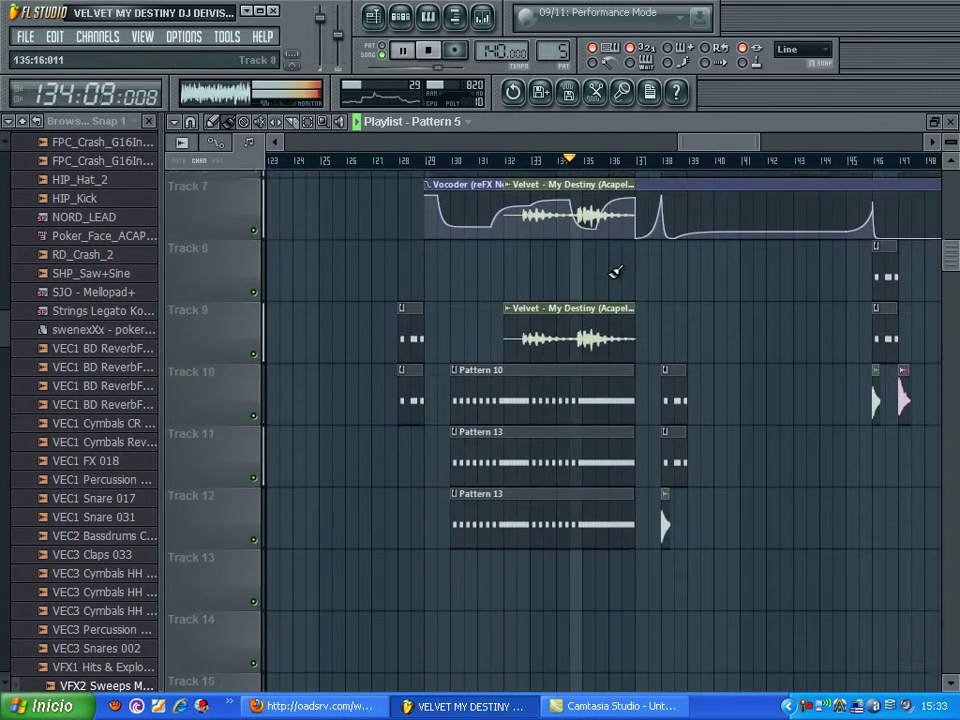
scroll(606, 272, up, 6)
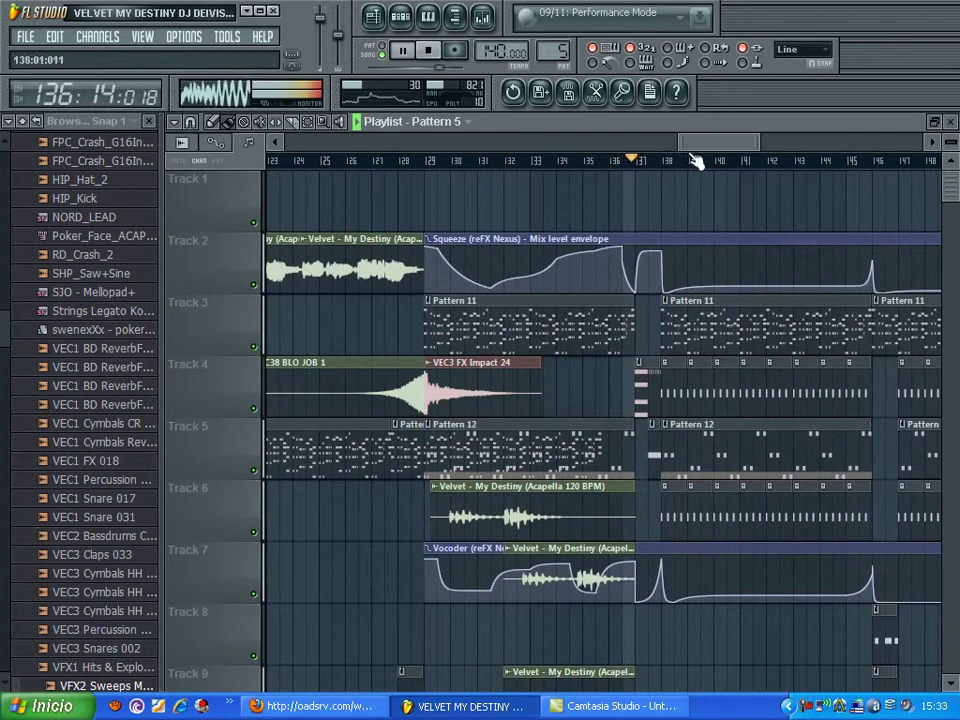
scroll(718, 152, right, 3)
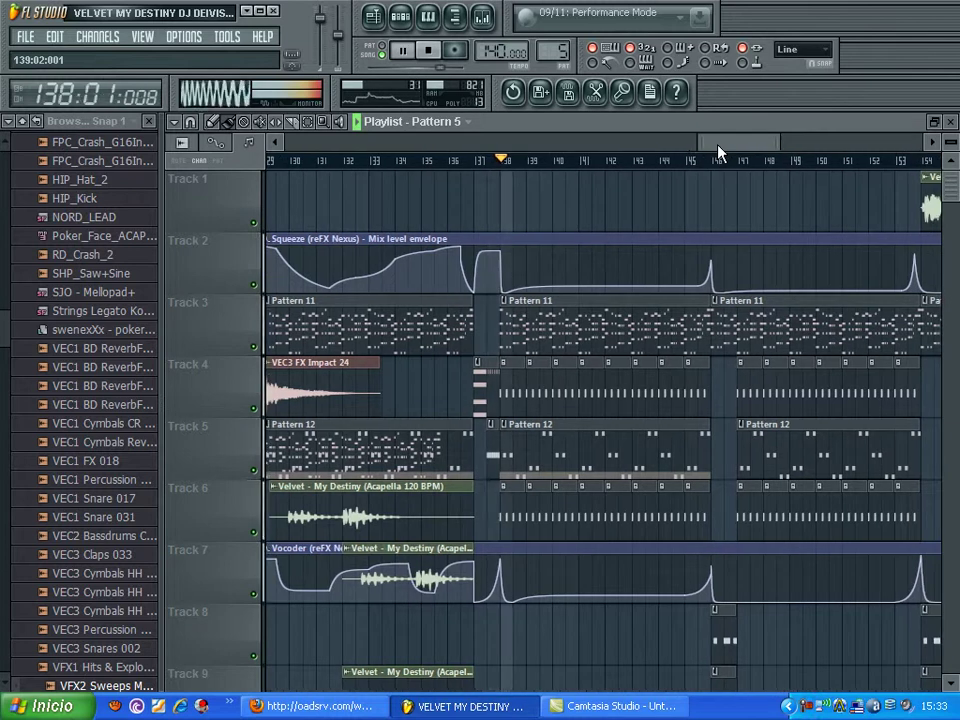
scroll(725, 148, right, 1)
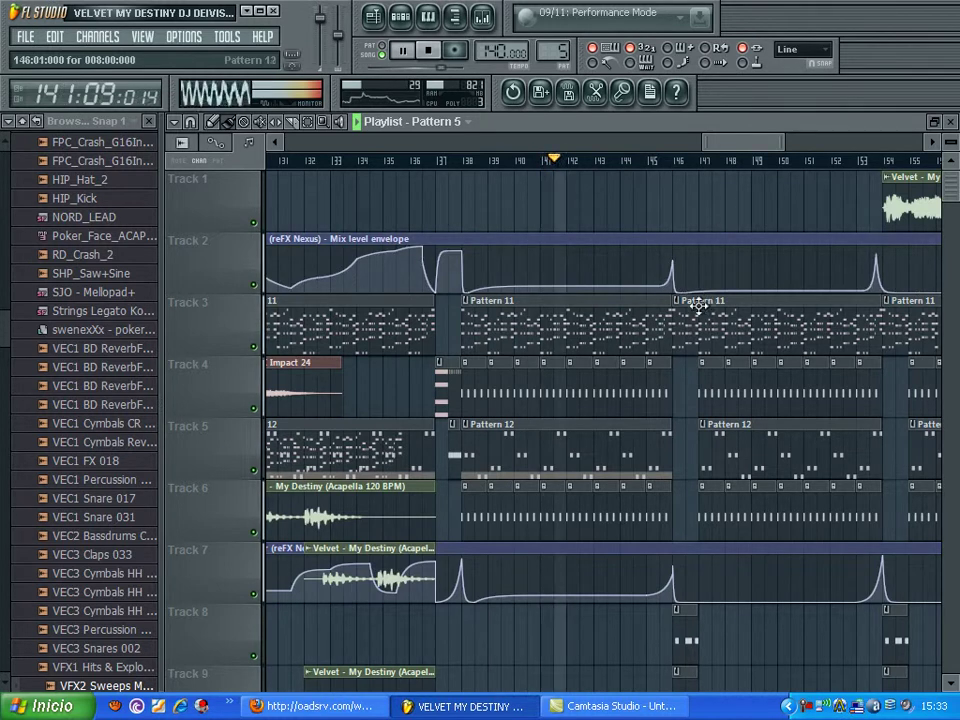
Review Pattern 12's 3xOsc #2 notes in the maximized piano roll and check that channel's oscillator settings.
double_click(588, 453)
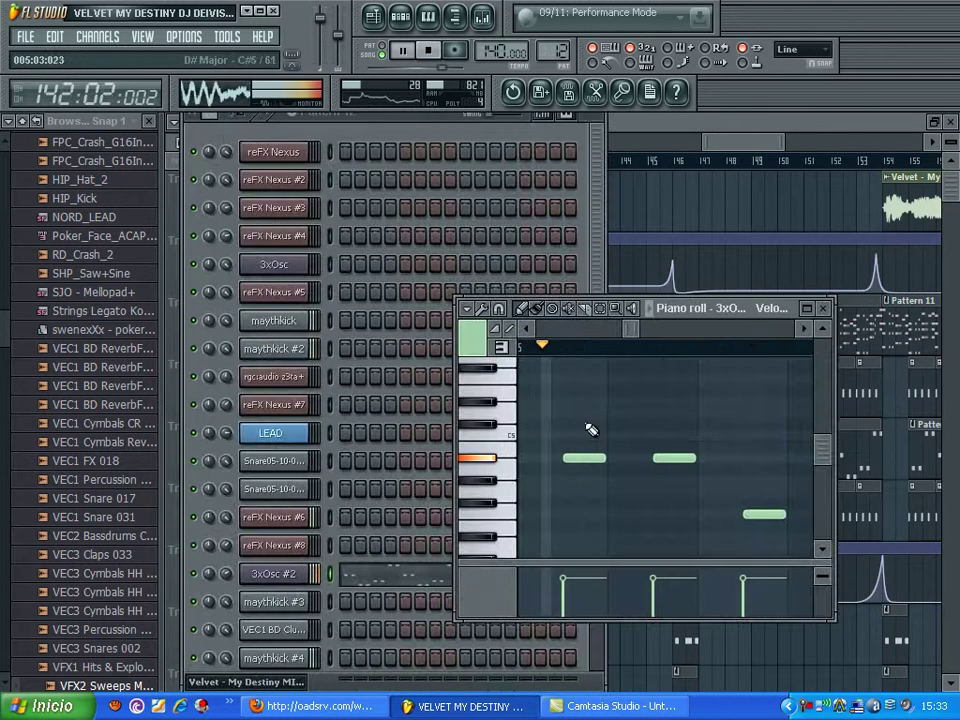
click(807, 308)
drag(514, 142, 934, 150)
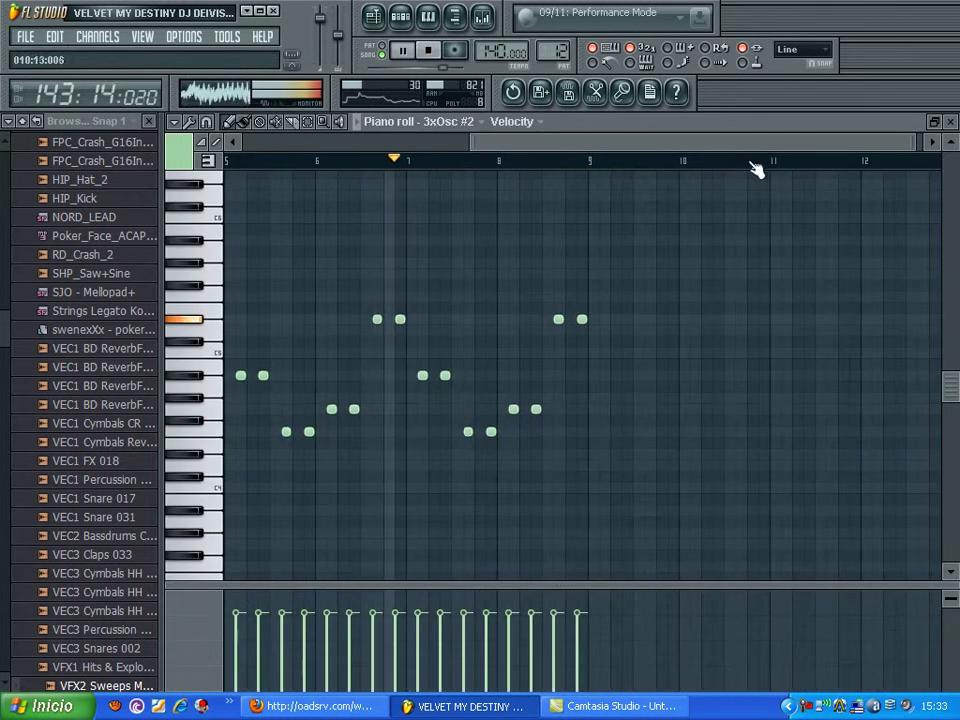
click(951, 122)
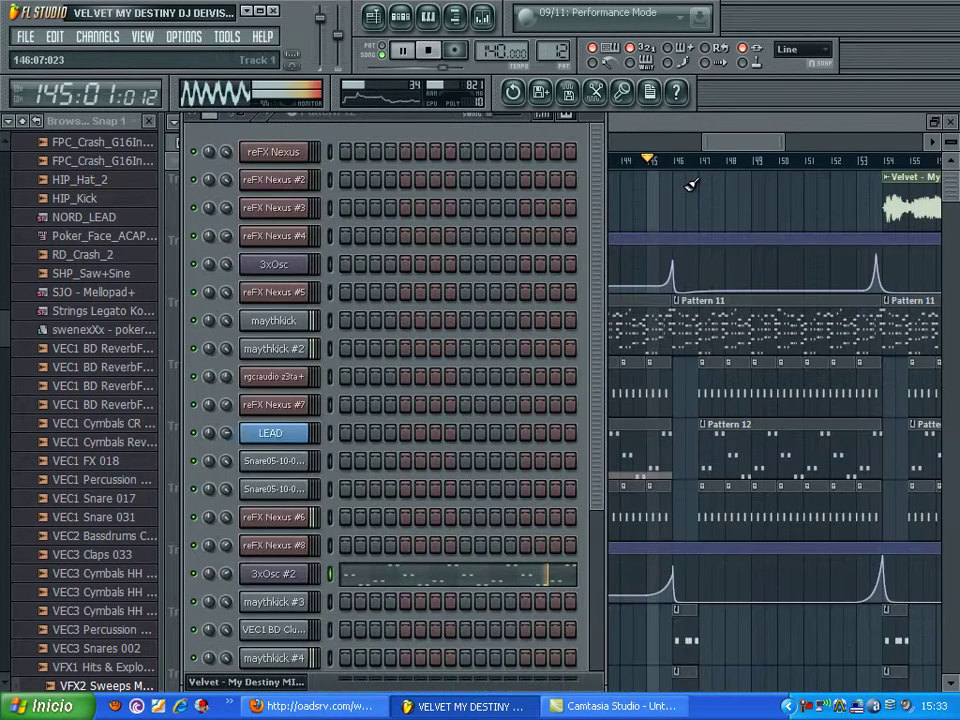
click(296, 574)
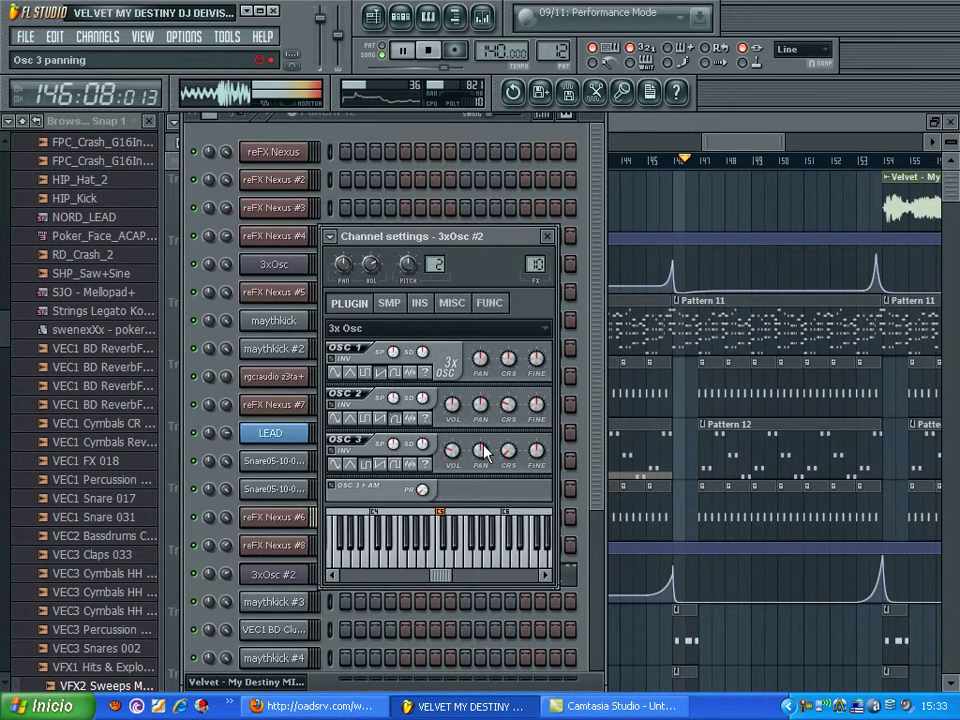
click(548, 237)
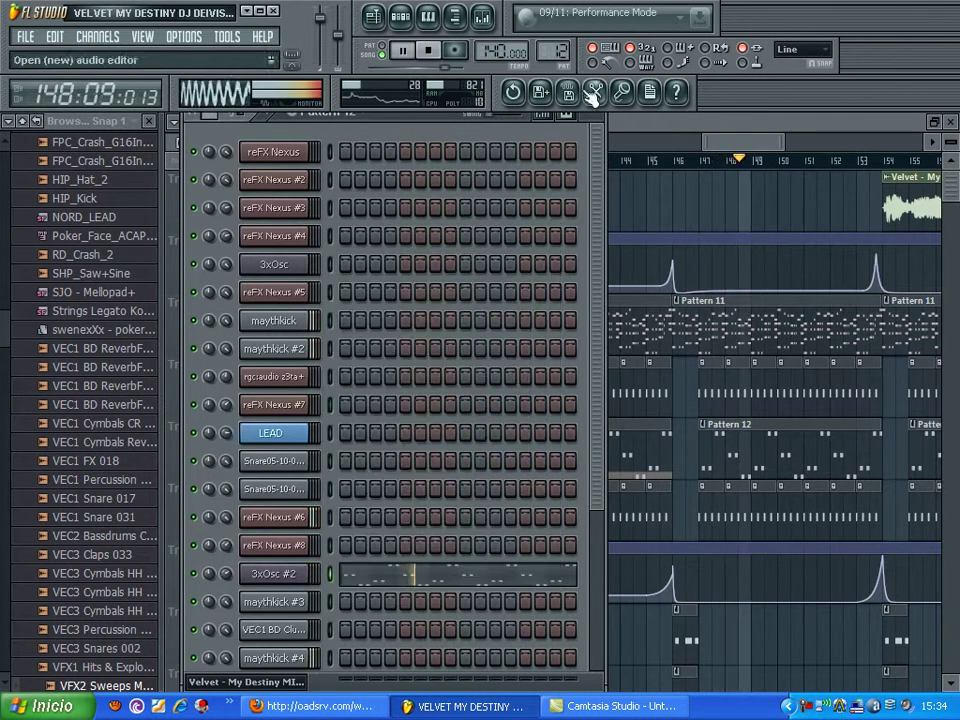
Switch to Pattern 11 and check the Nexus preset used on the reFX Nexus #6 channel.
drag(560, 50, 560, 57)
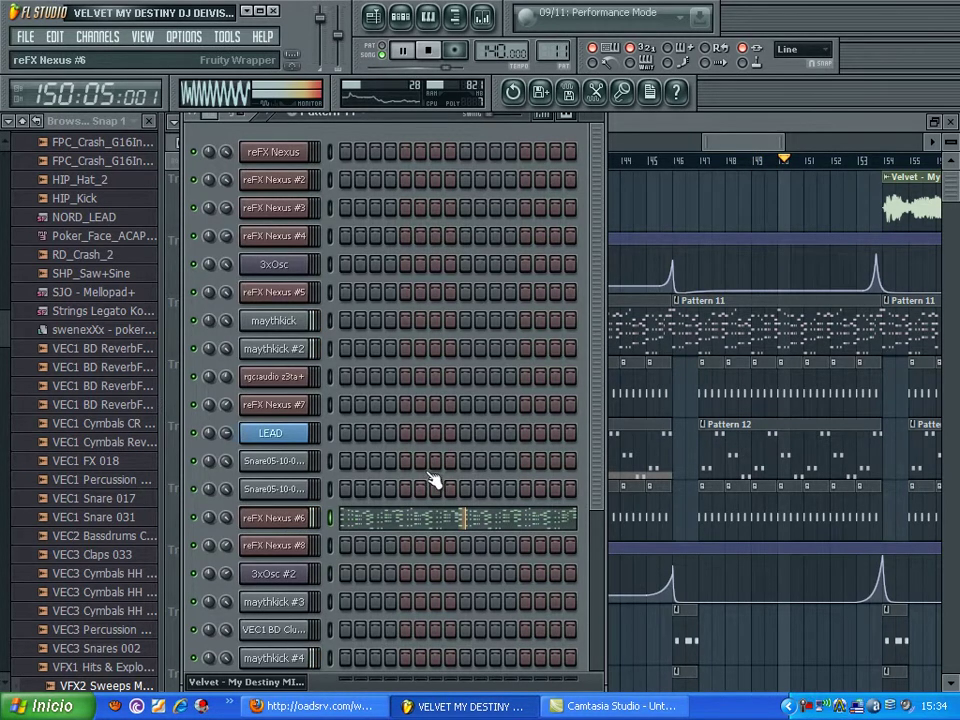
click(272, 517)
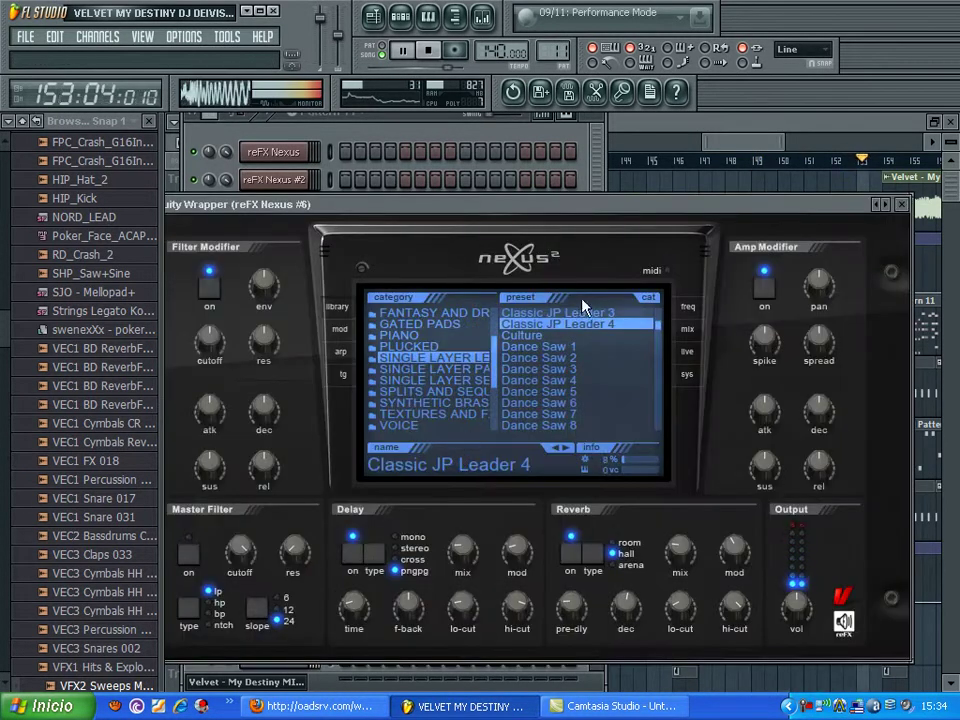
mouse_move(322, 220)
mouse_down()
mouse_move(440, 168)
mouse_move(378, 224)
mouse_move(323, 228)
mouse_up()
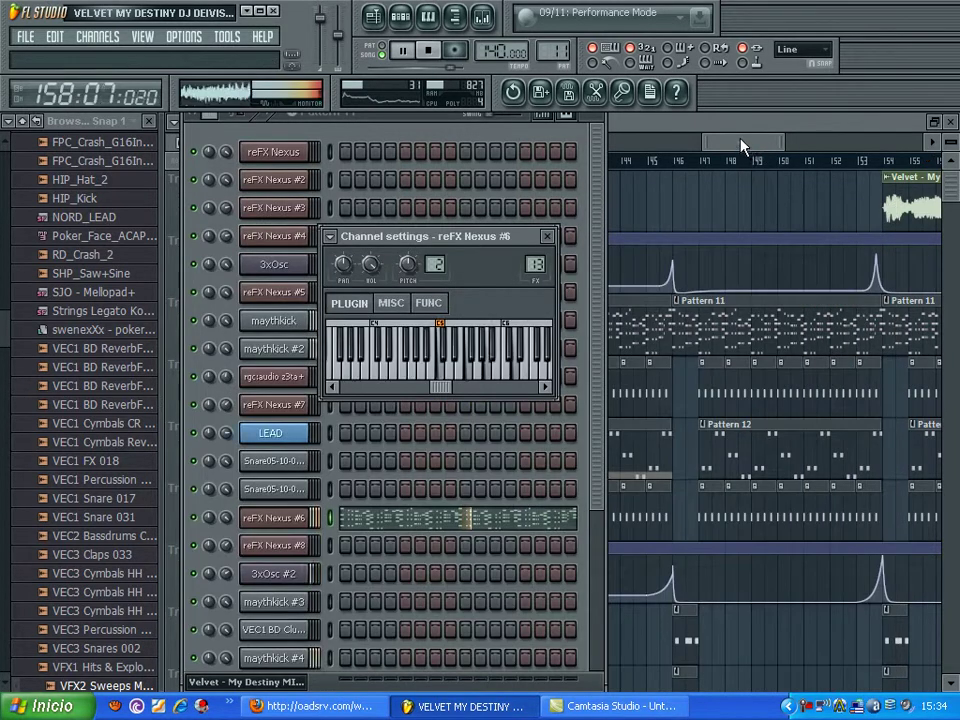
Try the channel volume of the Velvet acapella clip at bar 154 at 90% and set it to 79%.
drag(740, 139, 793, 142)
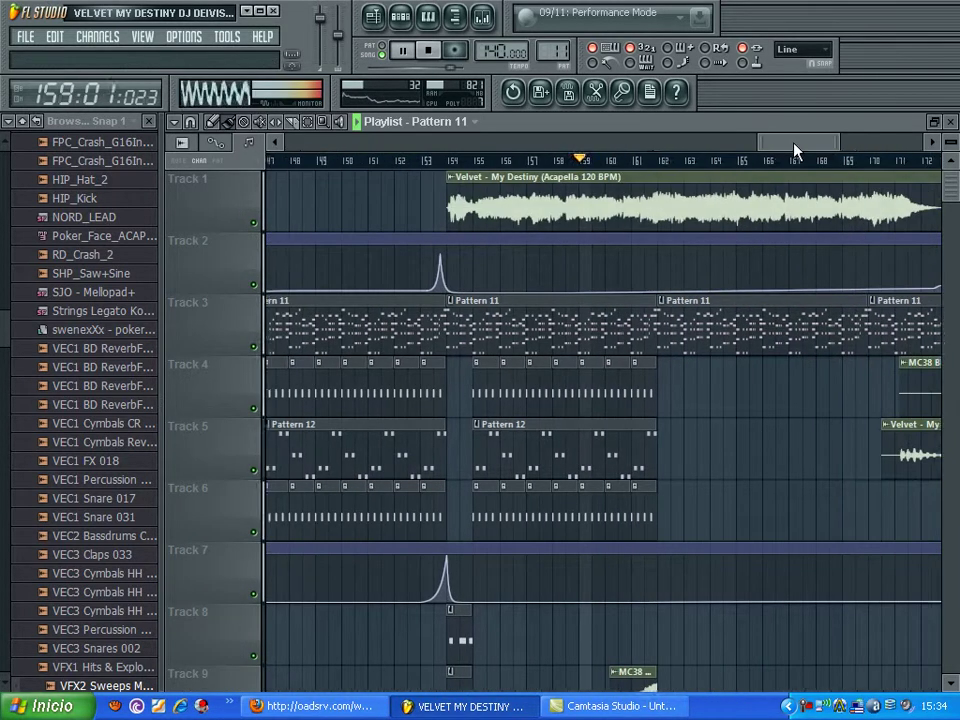
double_click(643, 185)
drag(374, 265, 374, 272)
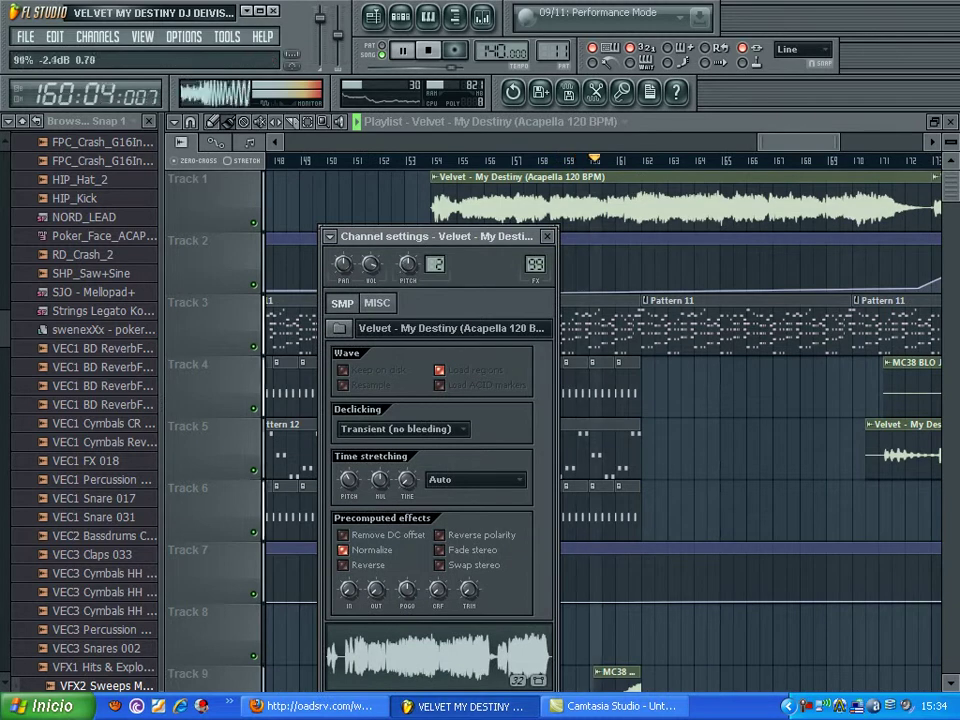
click(547, 237)
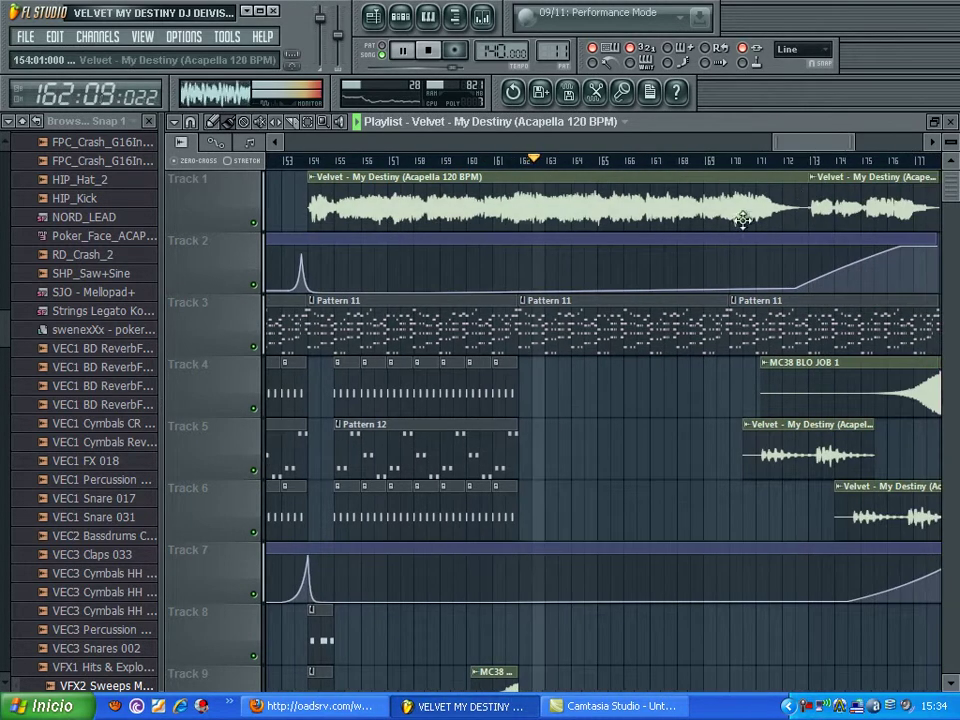
double_click(606, 210)
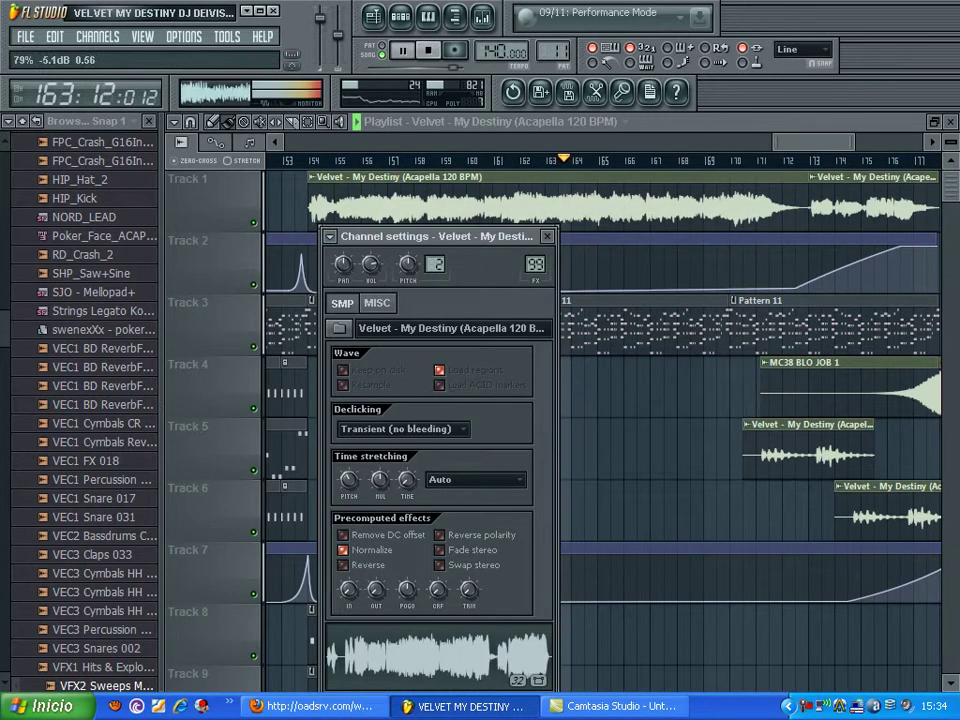
click(548, 237)
drag(789, 149, 813, 149)
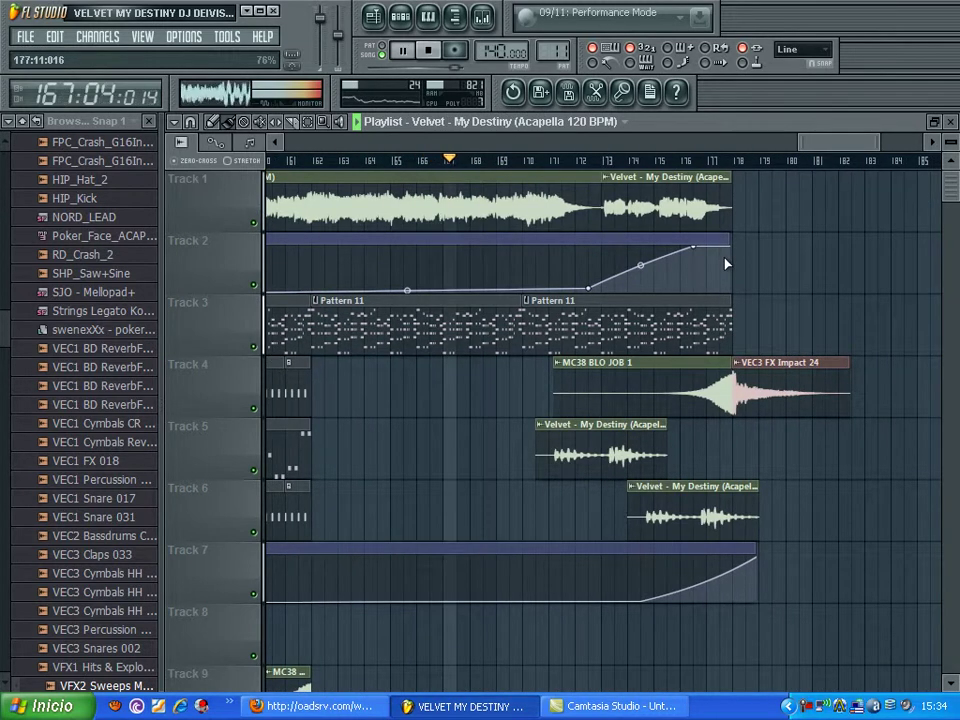
click(228, 37)
click(250, 56)
text(dj)
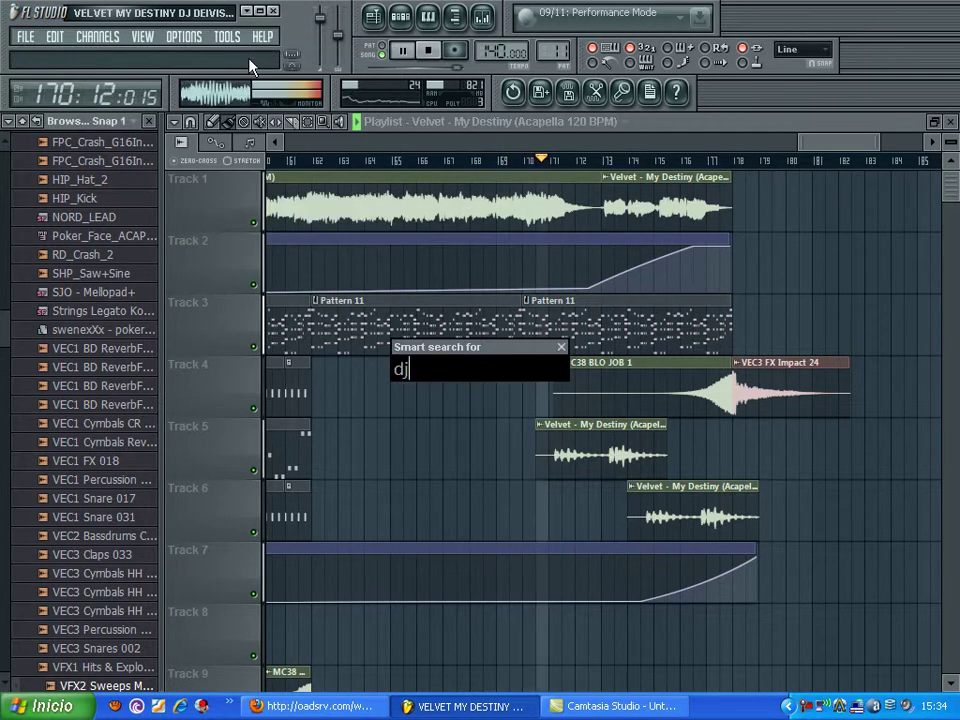
text( deivis)
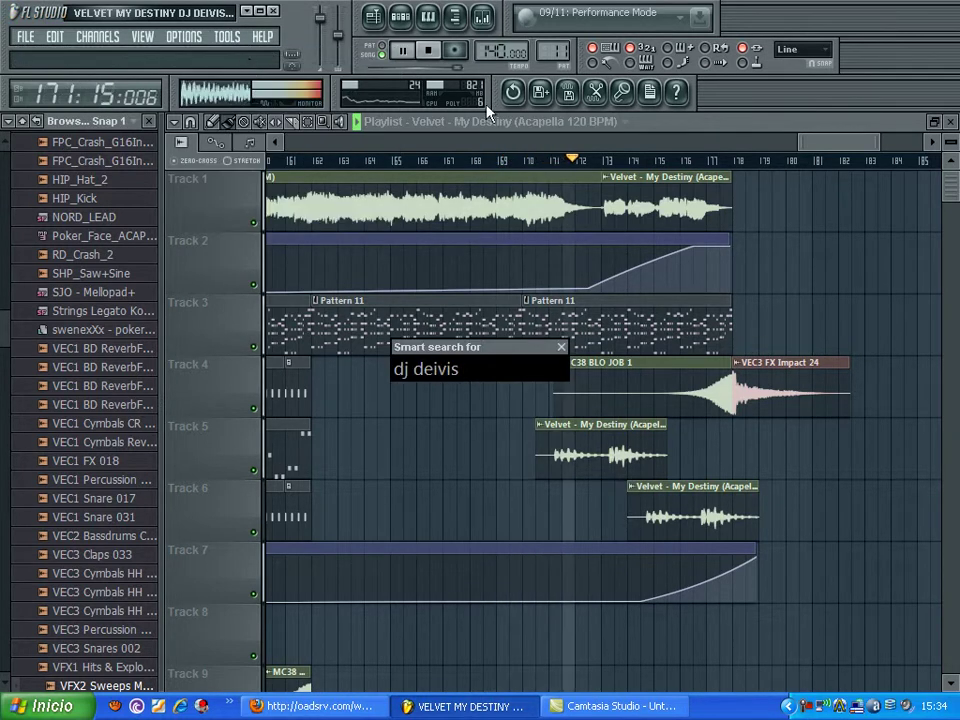
click(562, 348)
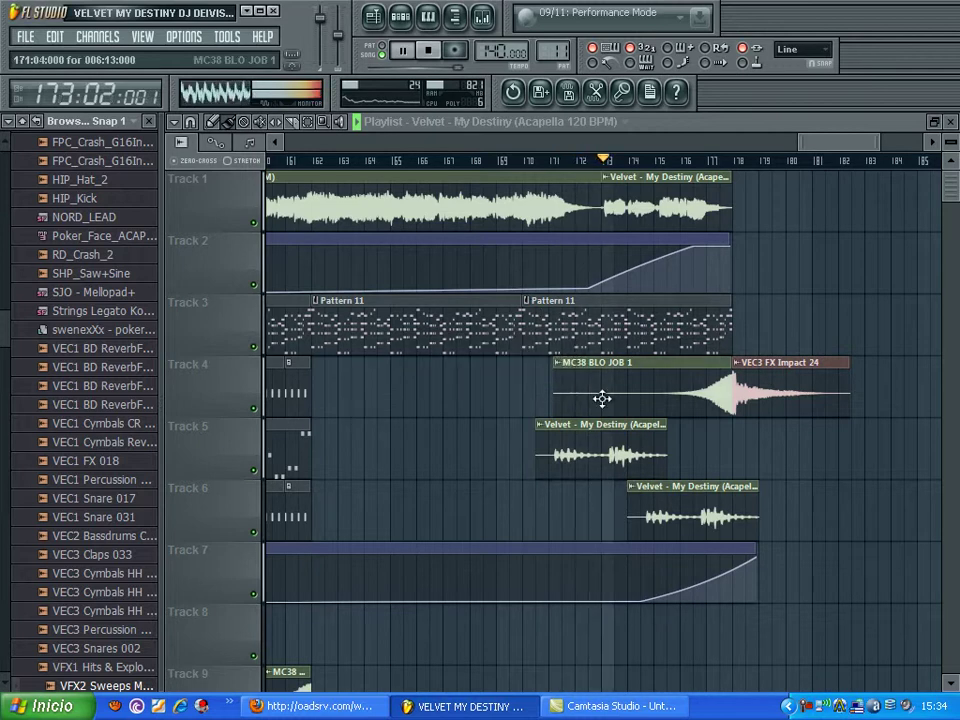
click(806, 706)
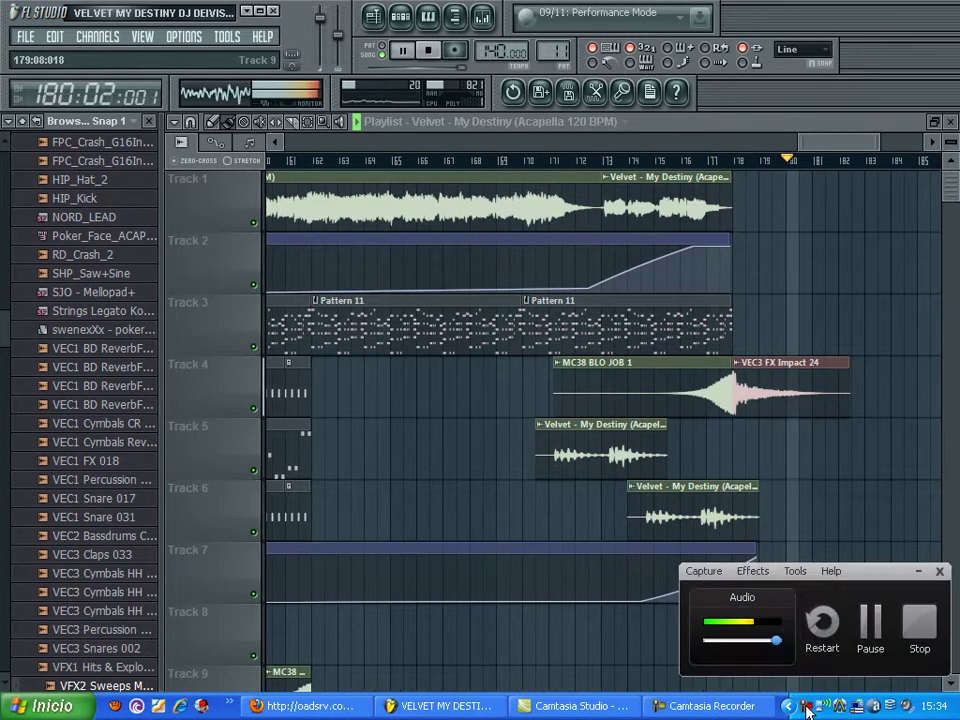